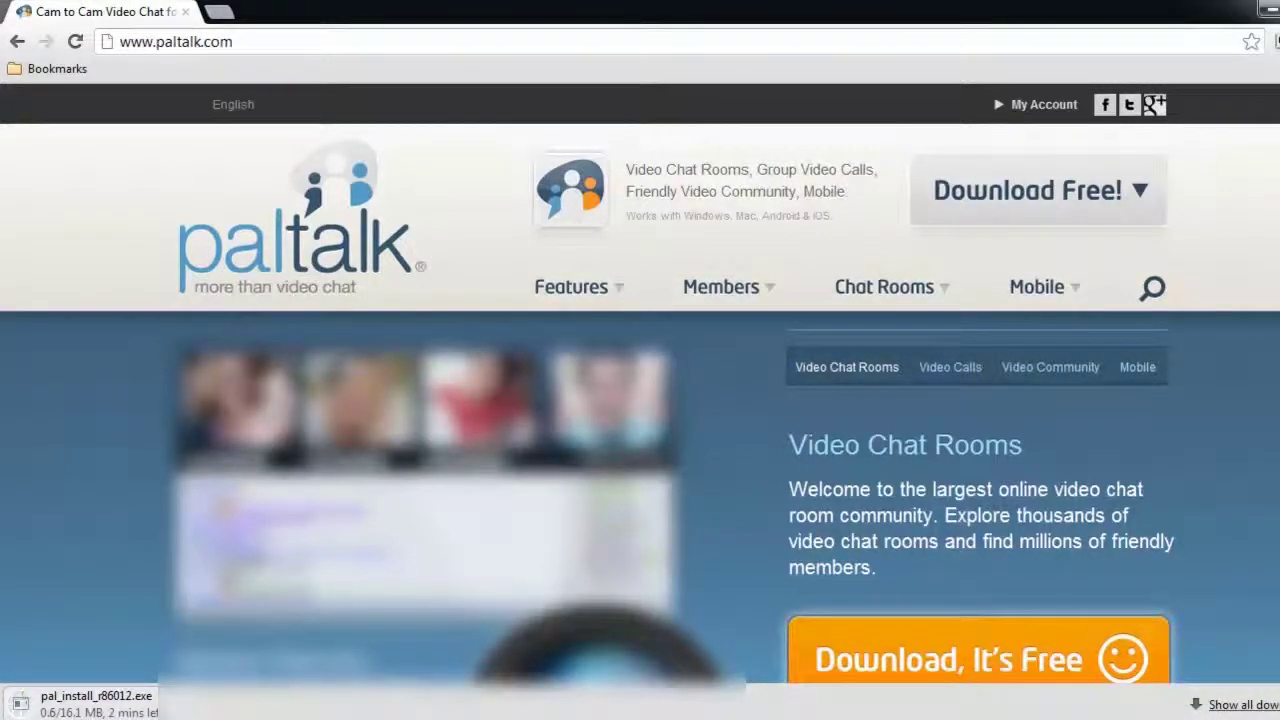
# Open Chrome's wrench menu while pal_install_r86012.exe downloads from paltalk.com
pyautogui.click(1272, 41)
# Open Chrome's Downloads page and run the finished pal_install_r86012.exe installer
pyautogui.click(1150, 332)
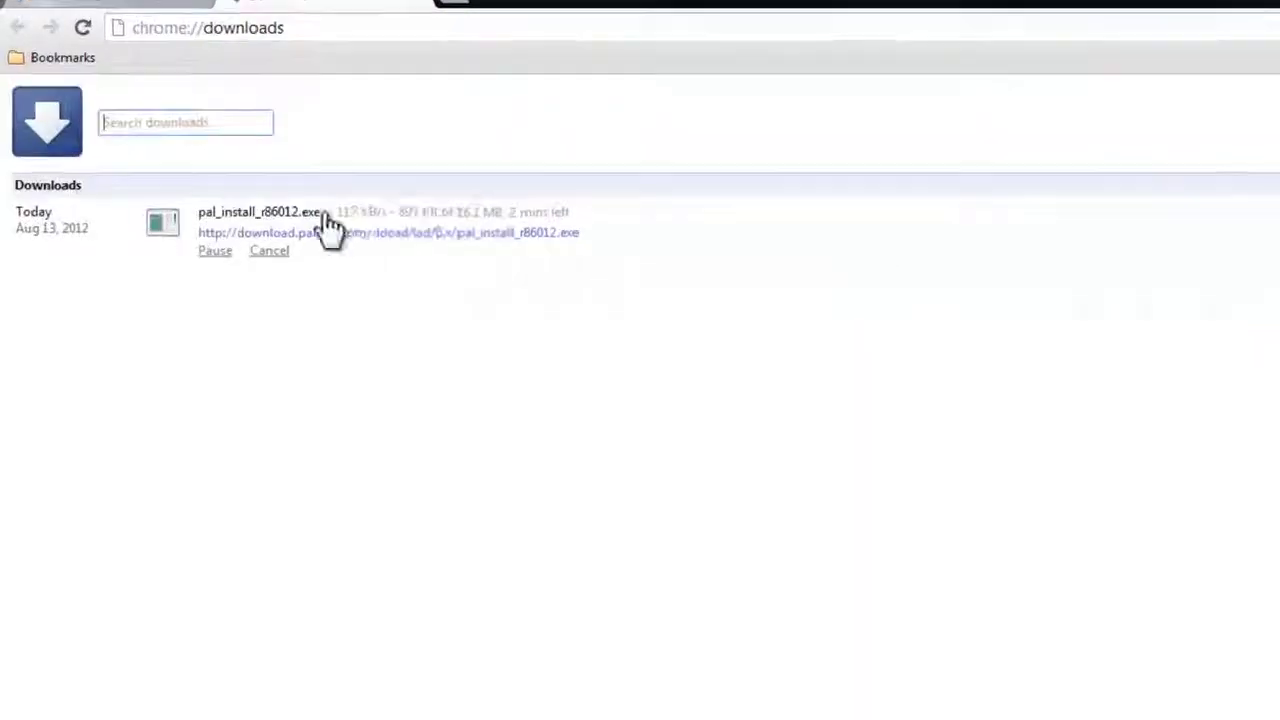
pyautogui.moveTo(598, 237); pyautogui.dragTo(865, 238)
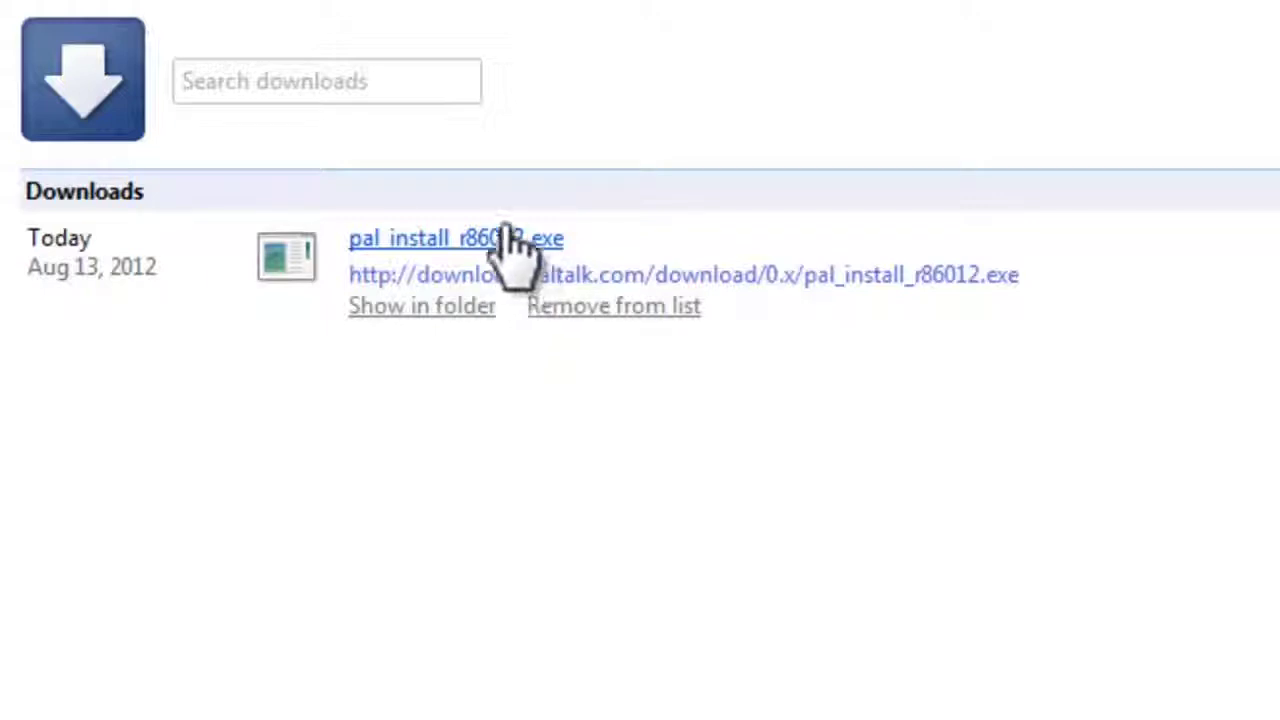
pyautogui.click(491, 245)
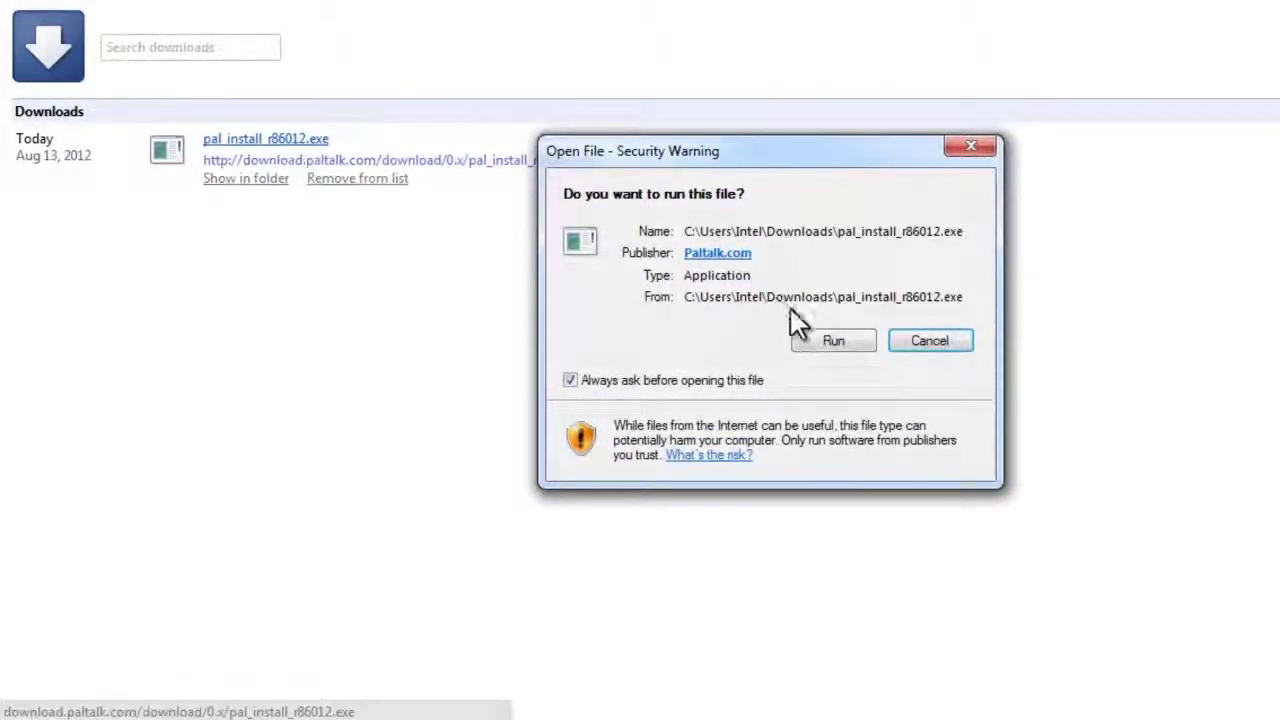
# Install Paltalk Messenger 10.2, accepting the licence and declining the Ask Toolbar
pyautogui.click(820, 333)
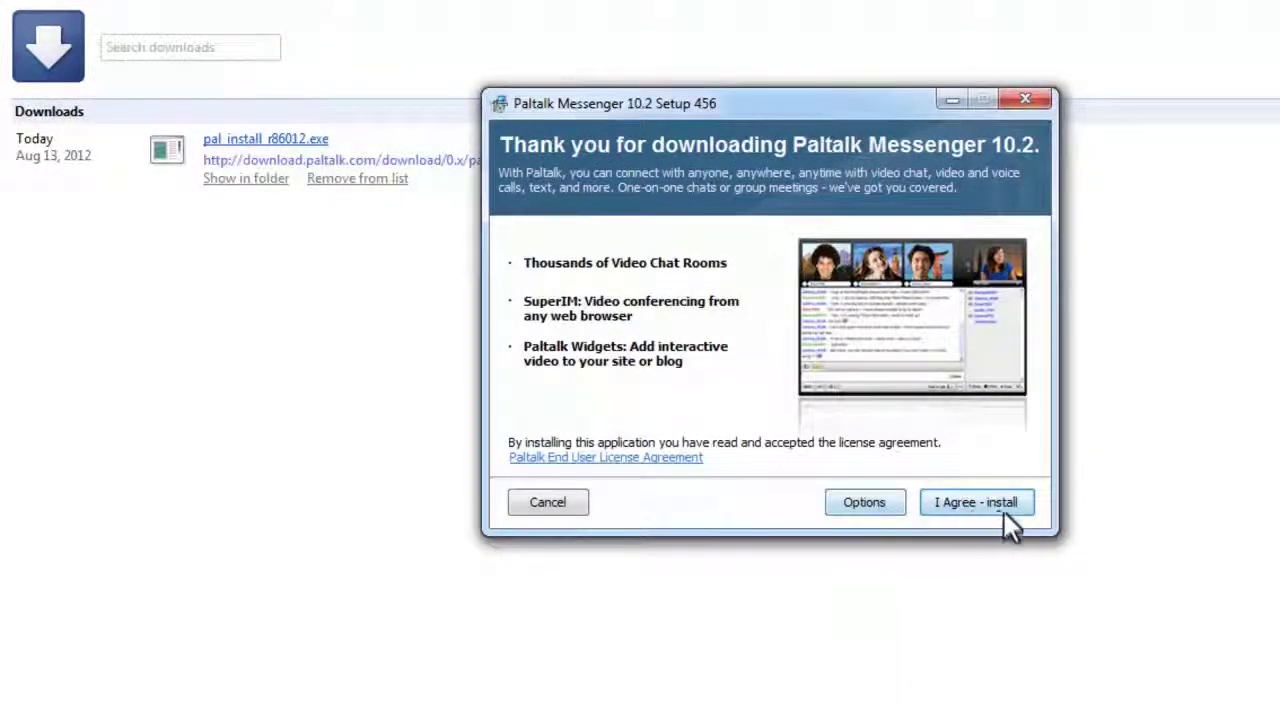
pyautogui.click(981, 503)
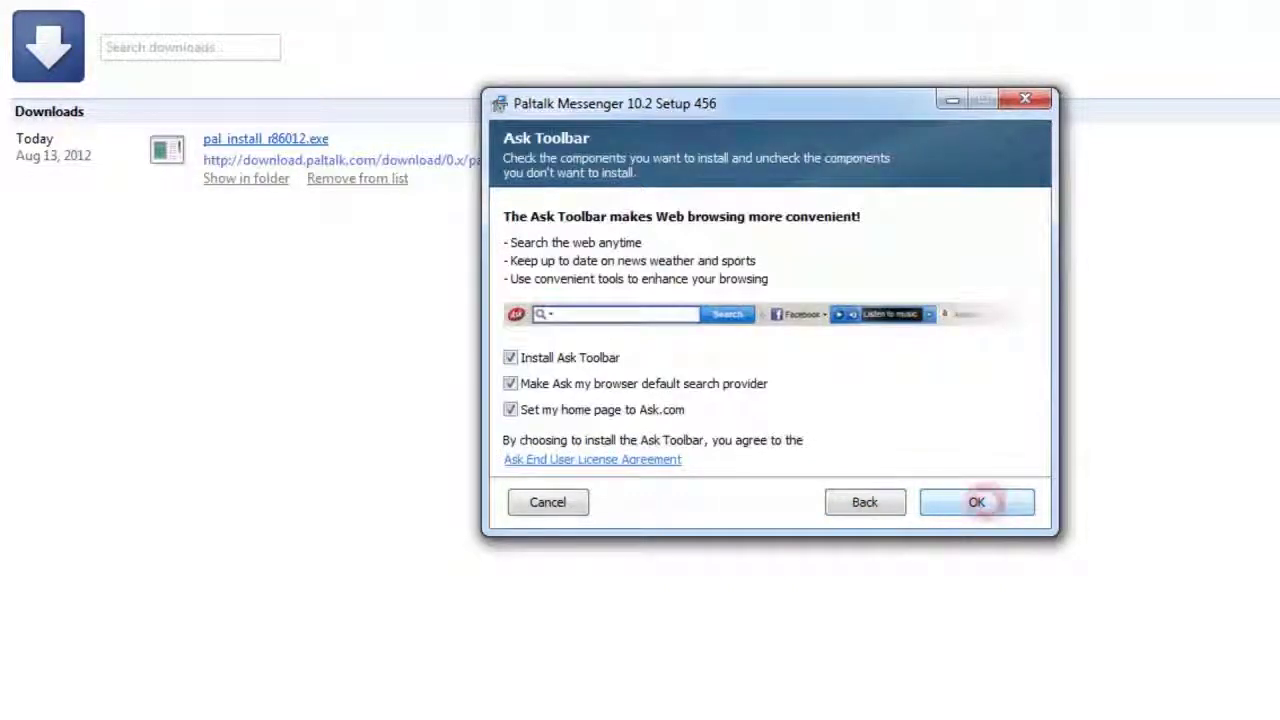
pyautogui.click(566, 358)
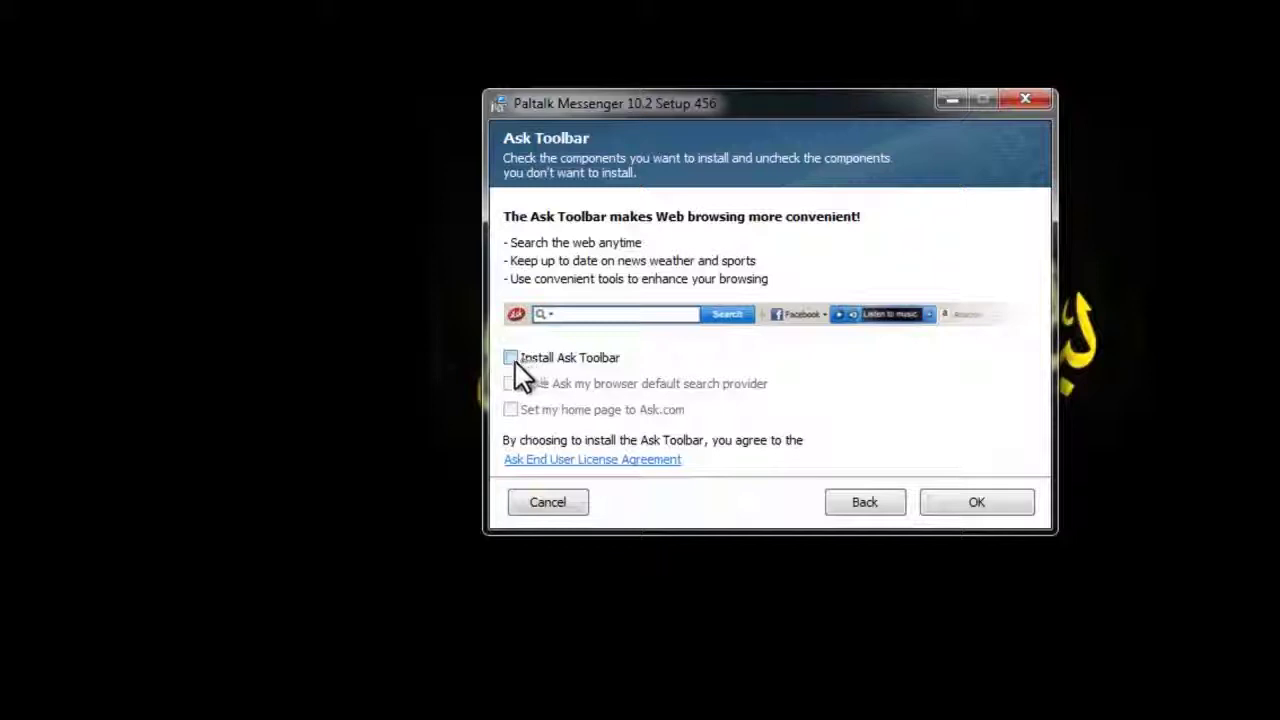
pyautogui.click(966, 505)
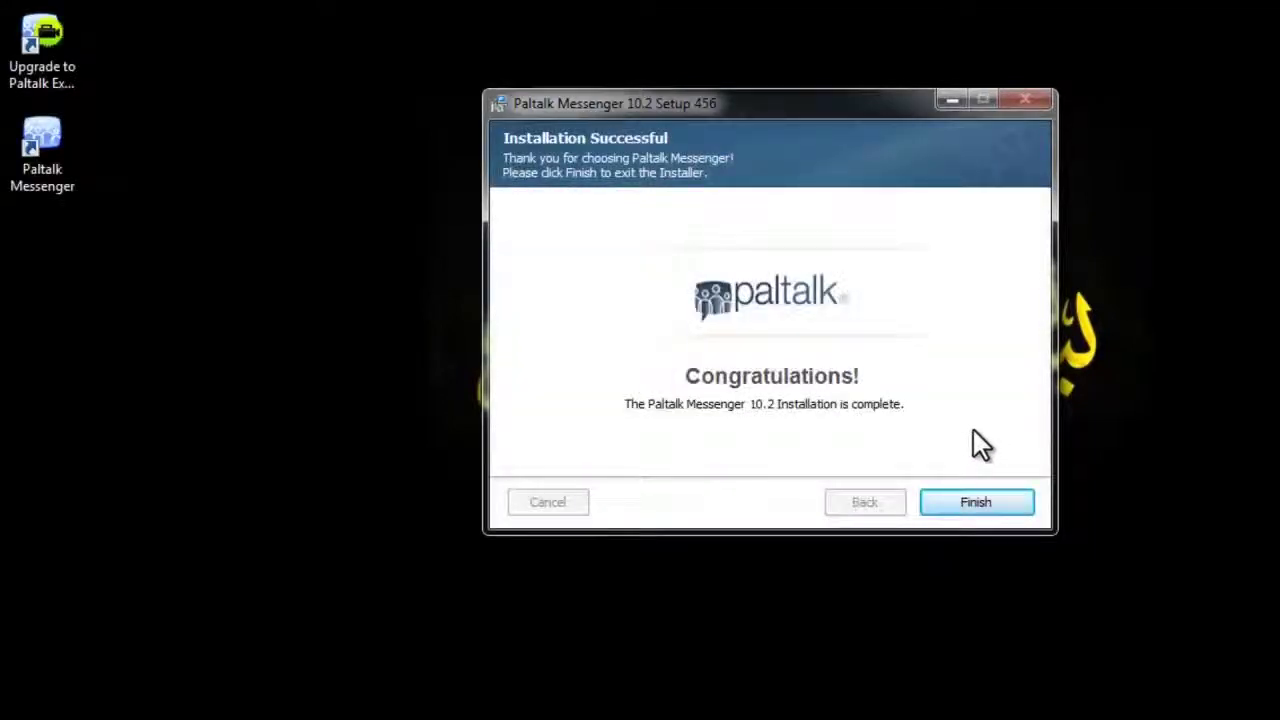
pyautogui.click(1003, 507)
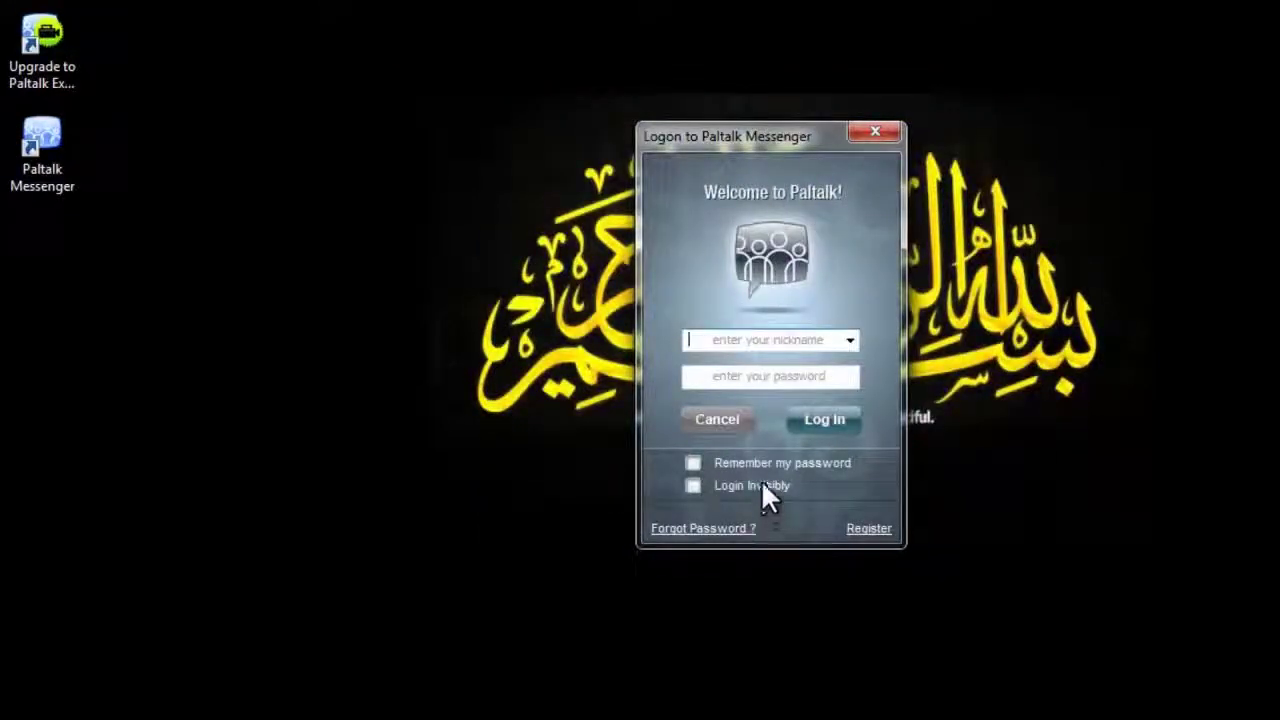
# Start a new Paltalk registration, entering a nickname and the account password twice
pyautogui.click(845, 530)
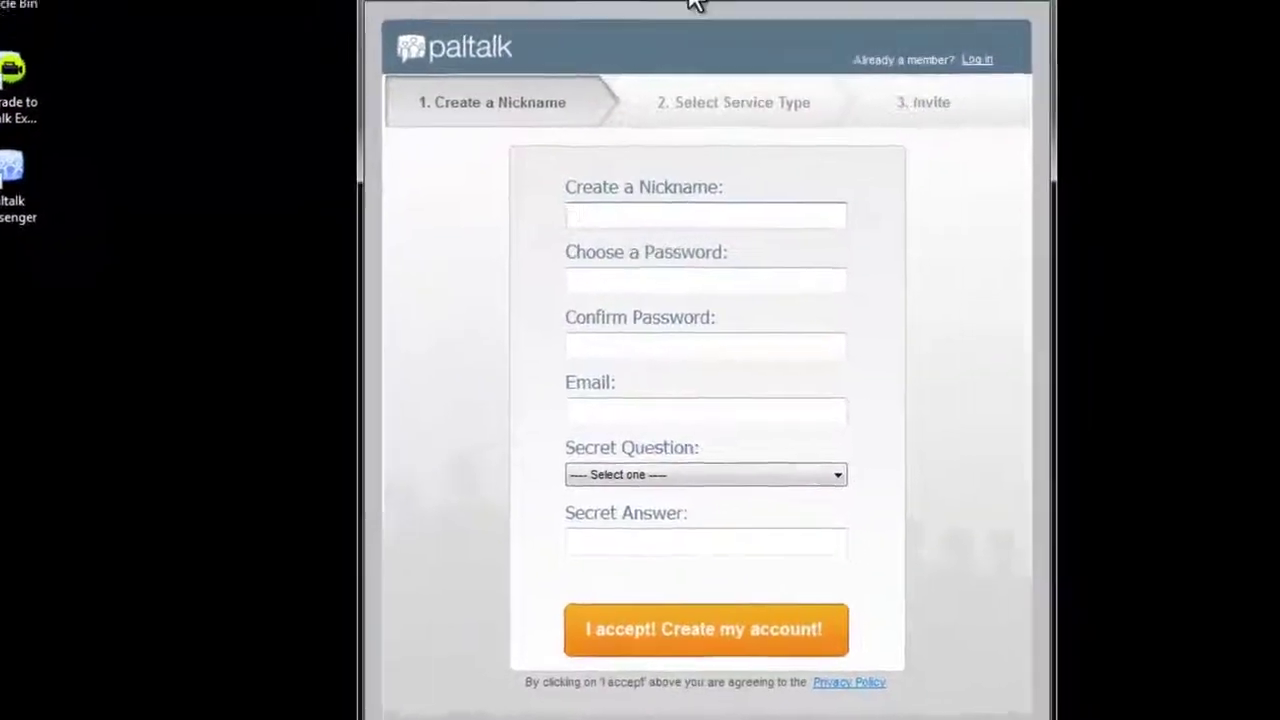
pyautogui.click(588, 28)
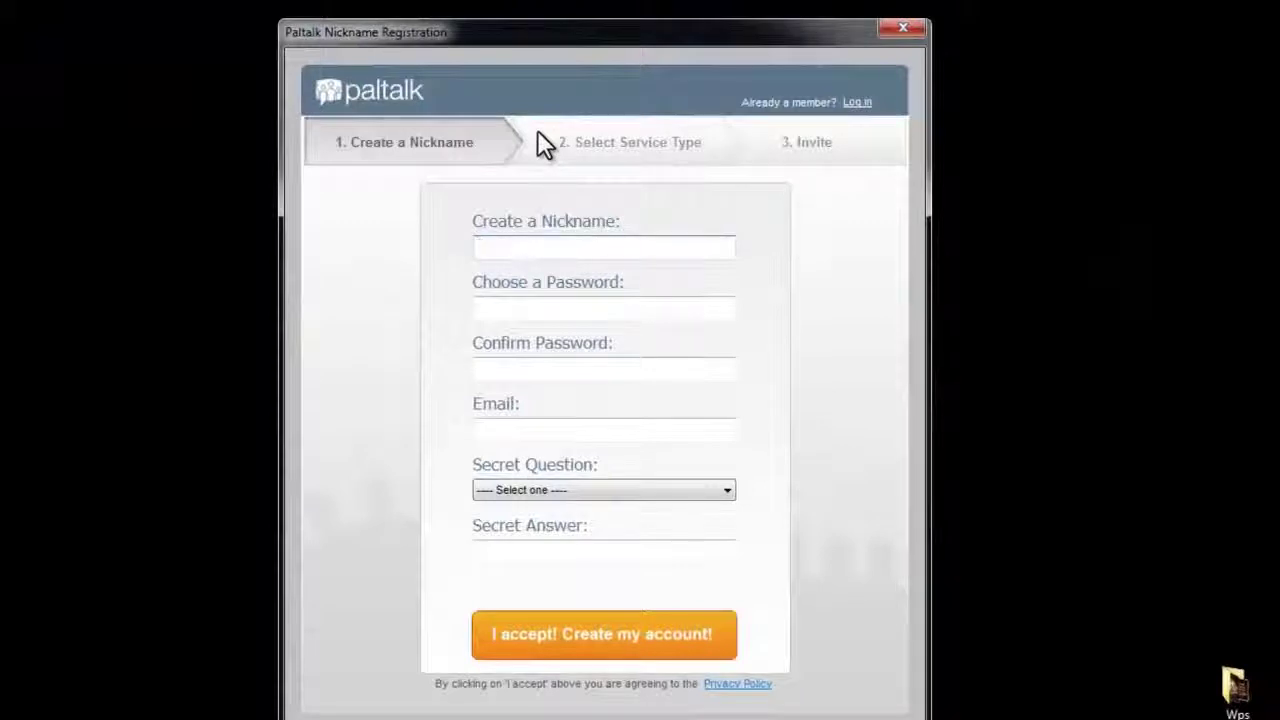
pyautogui.click(586, 247)
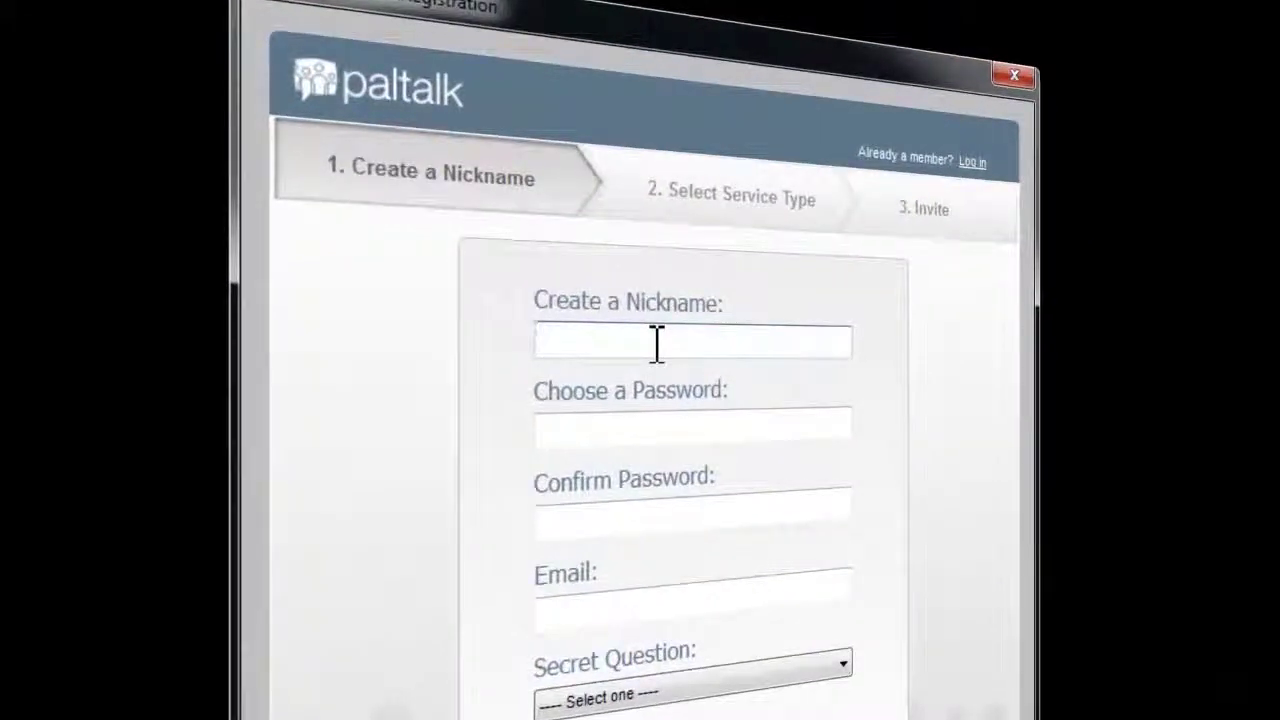
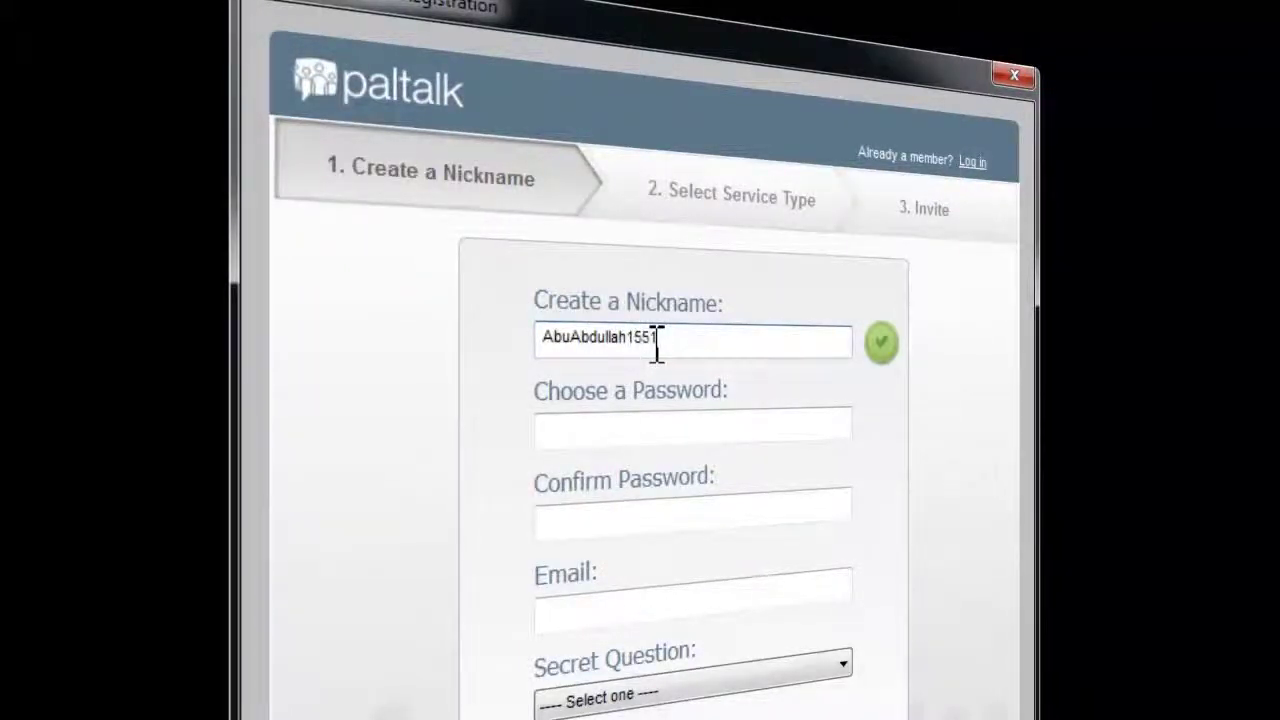
pyautogui.press('Tab')
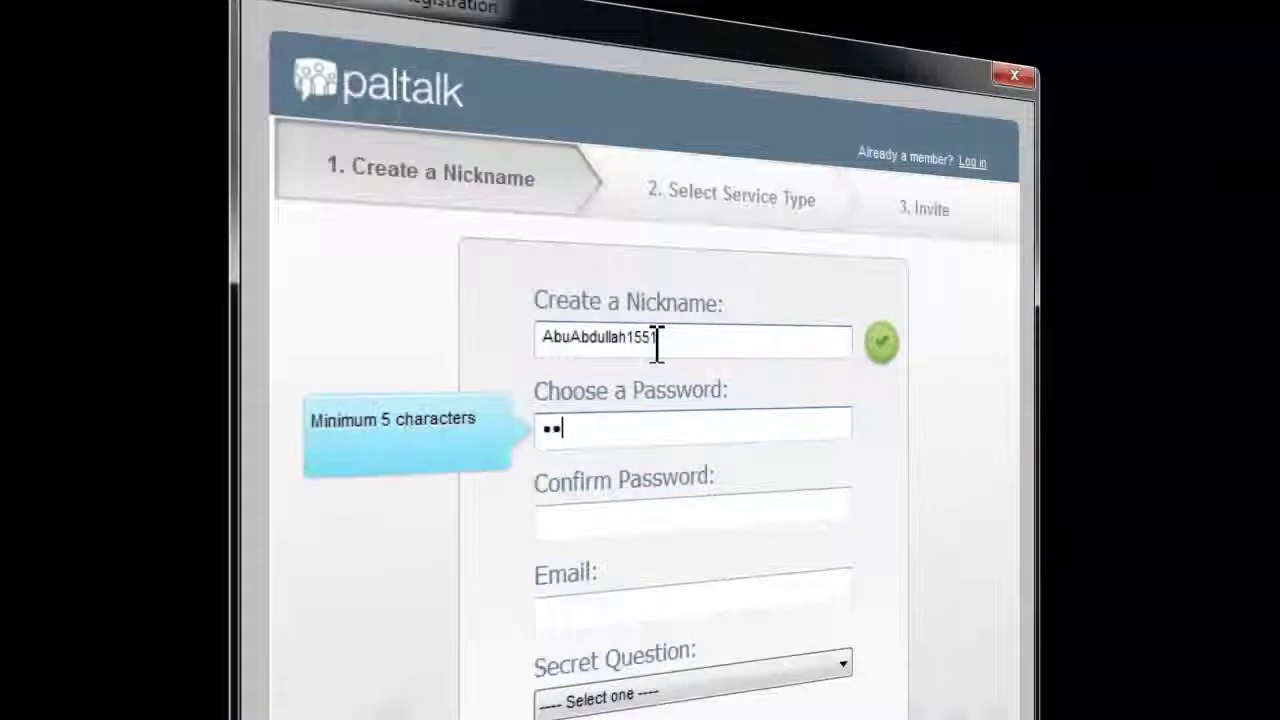
pyautogui.press('BackSpace')
pyautogui.press('BackSpace')
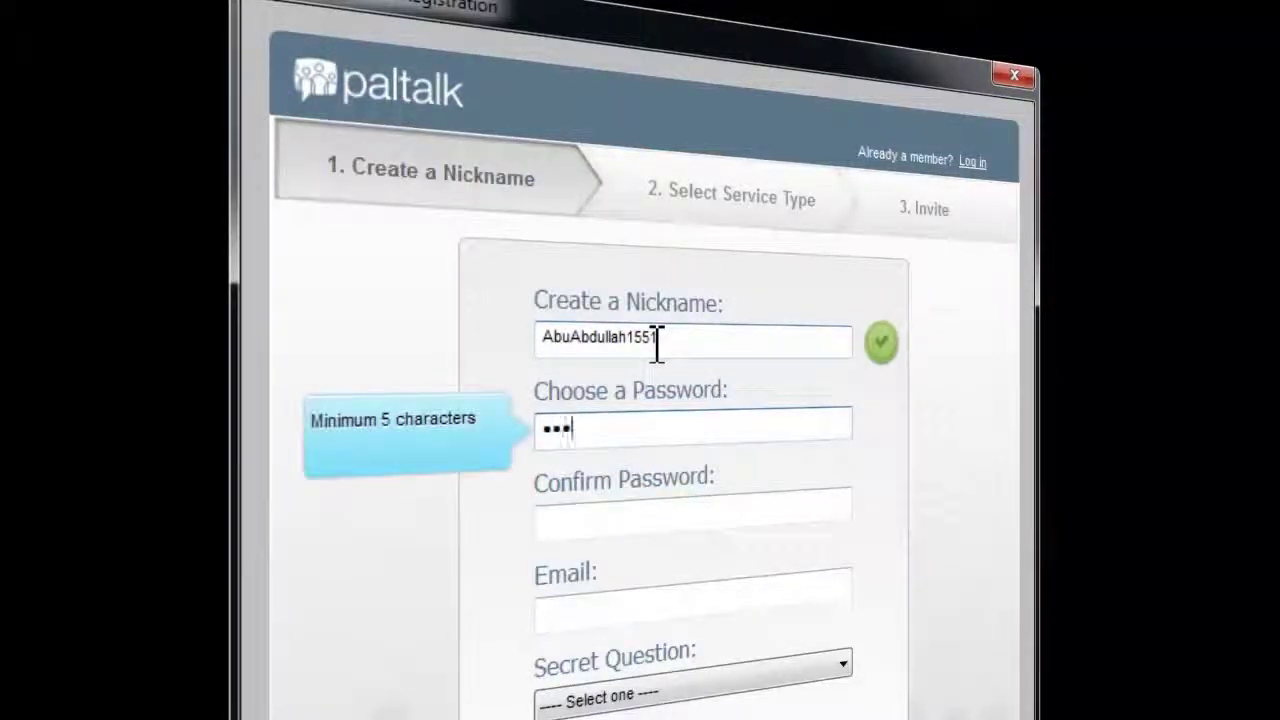
pyautogui.press('Tab')
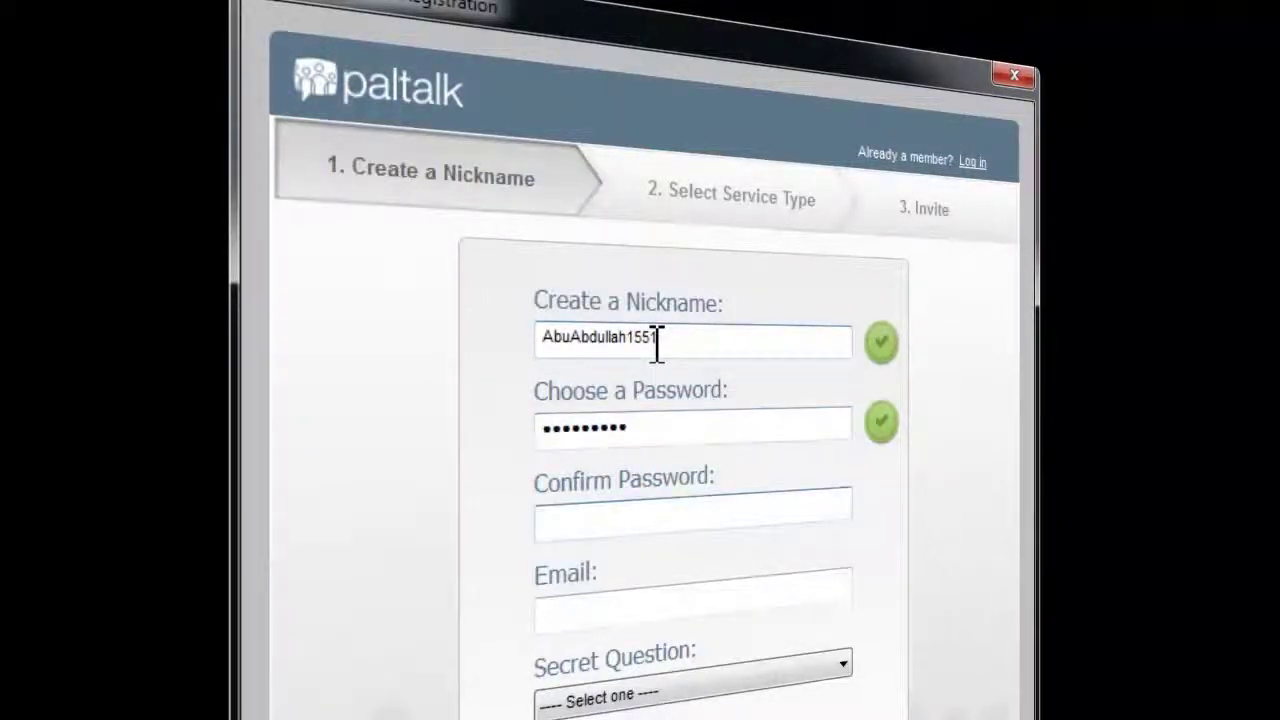
# Add the e-mail address, choose the street-you-grew-up-on secret question, and create the account
pyautogui.press('Tab')
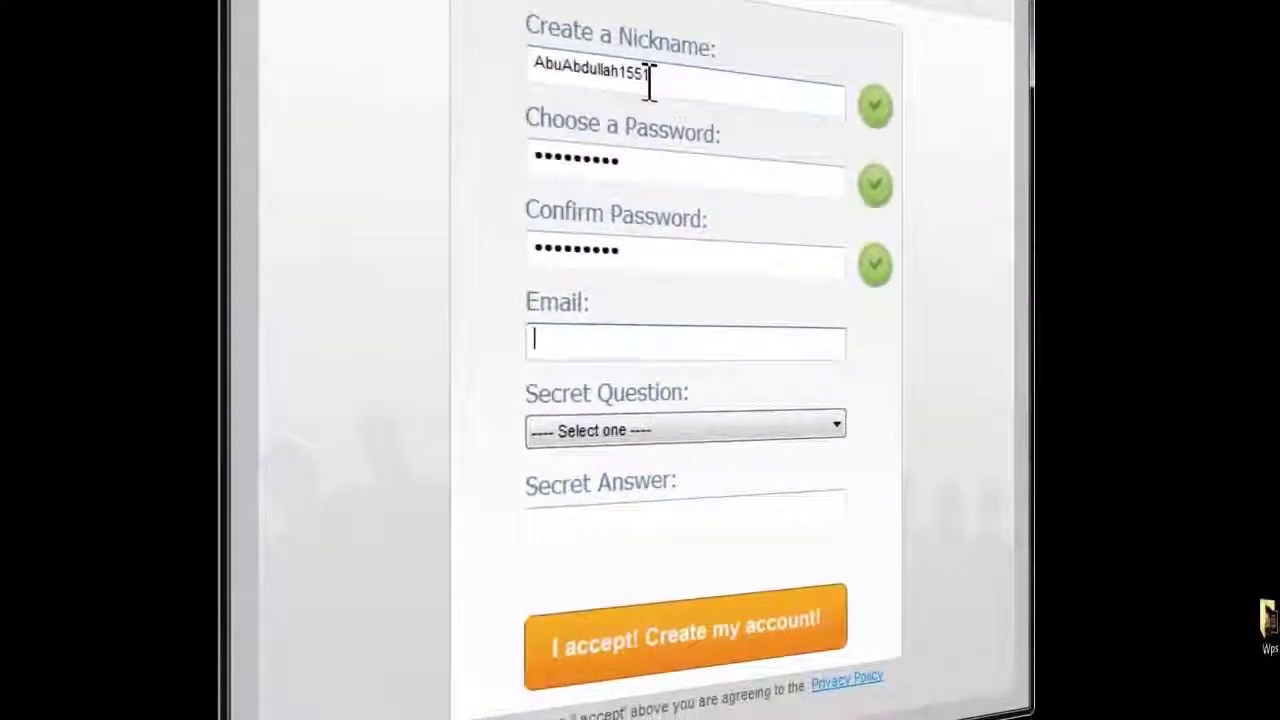
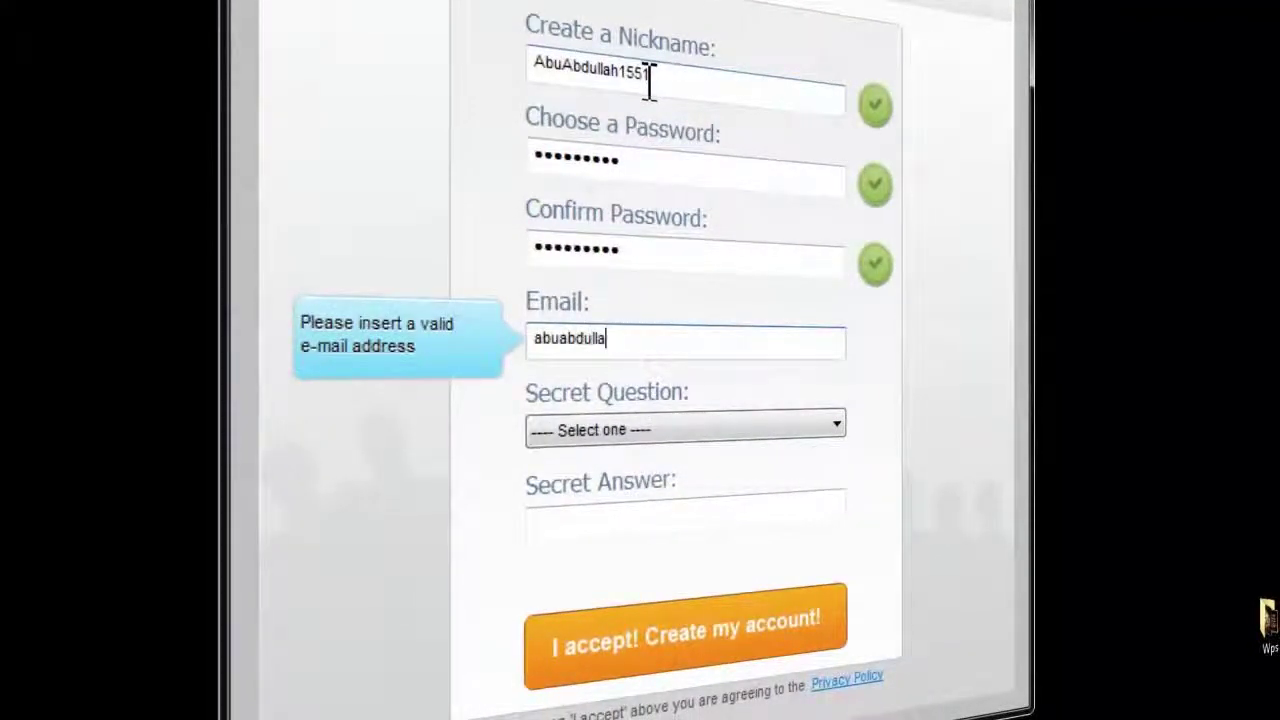
pyautogui.press('Tab')
pyautogui.click(638, 432)
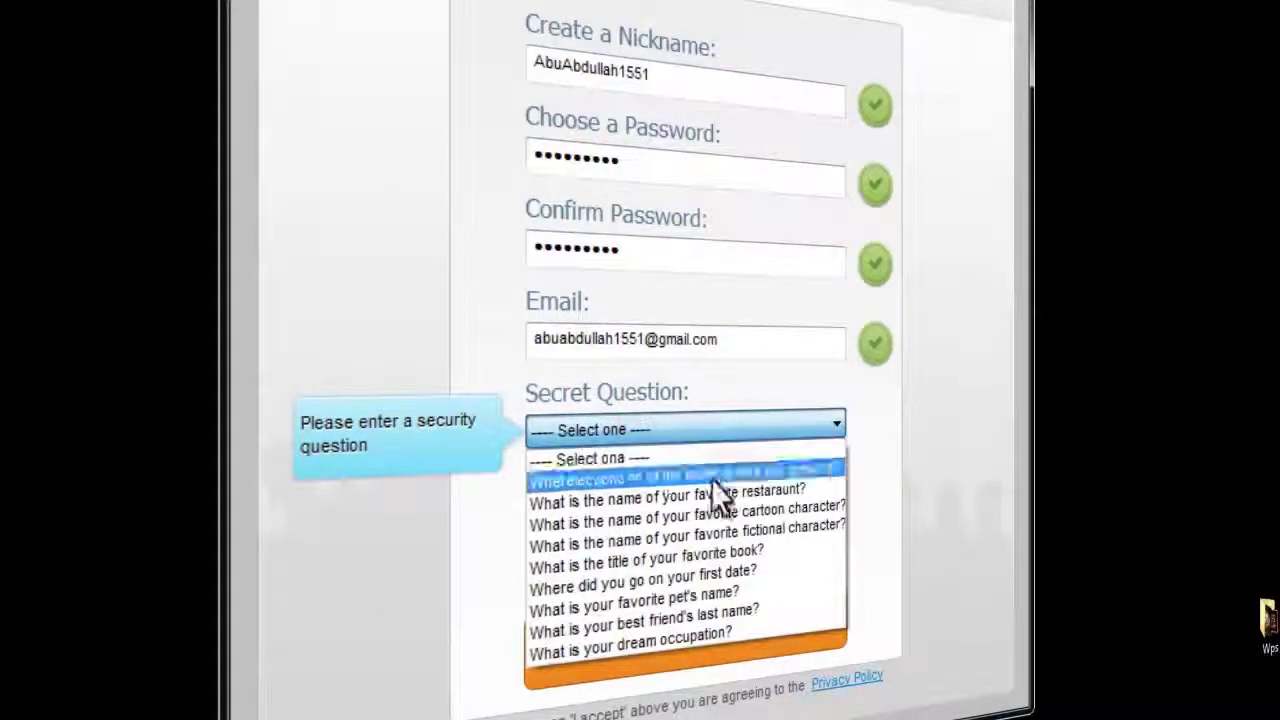
pyautogui.click(686, 477)
pyautogui.click(680, 429)
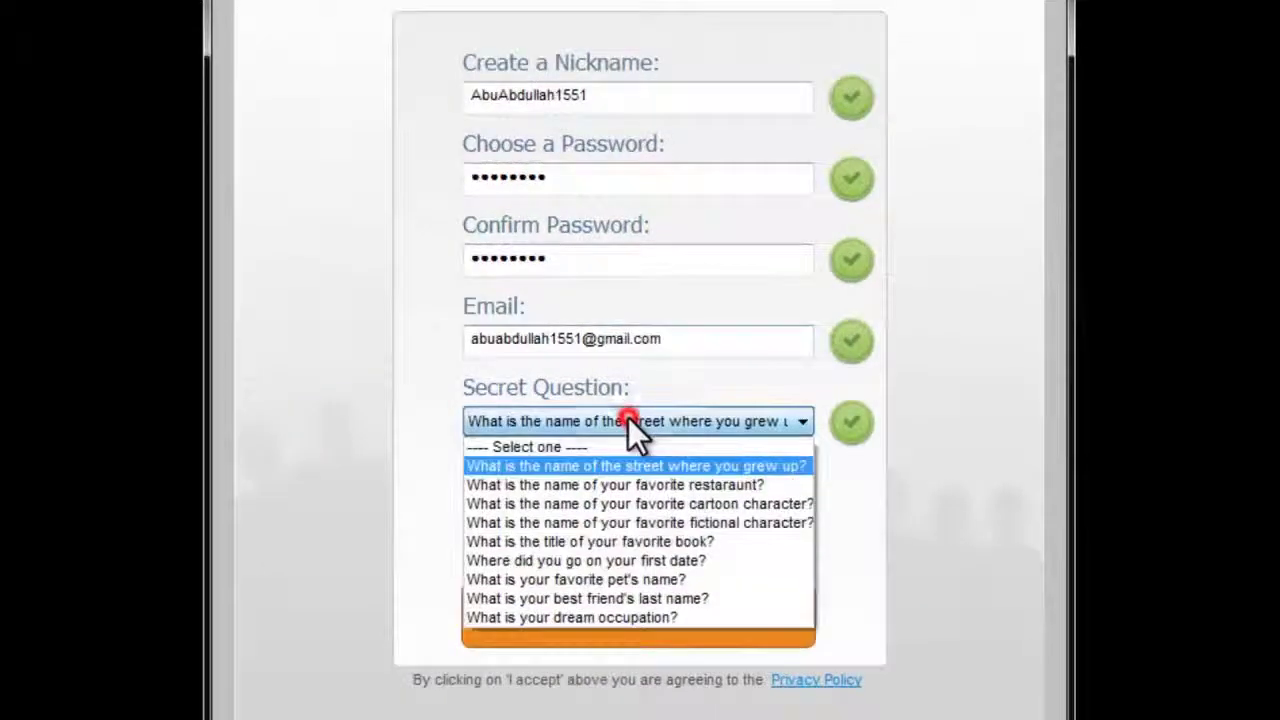
pyautogui.click(674, 466)
pyautogui.click(586, 600)
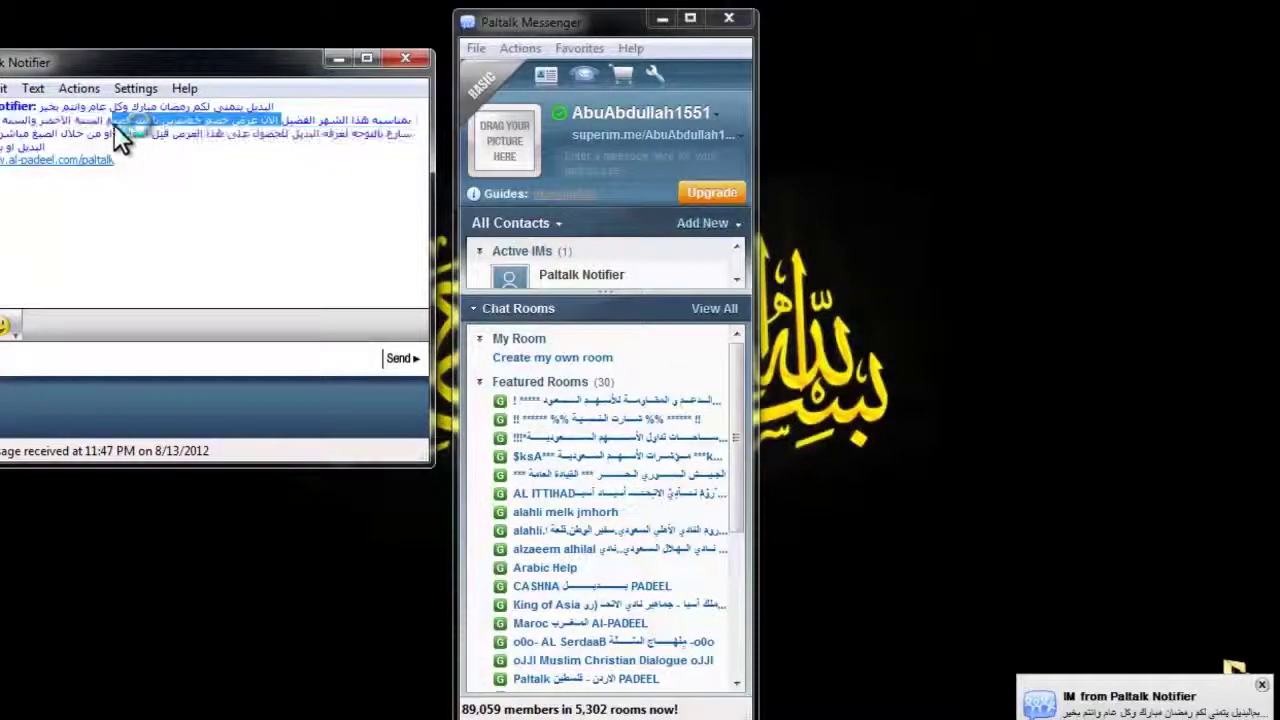
# Dismiss the Paltalk Notifier message, then browse the chat rooms and contact filter options
pyautogui.moveTo(114, 123); pyautogui.dragTo(105, 118)
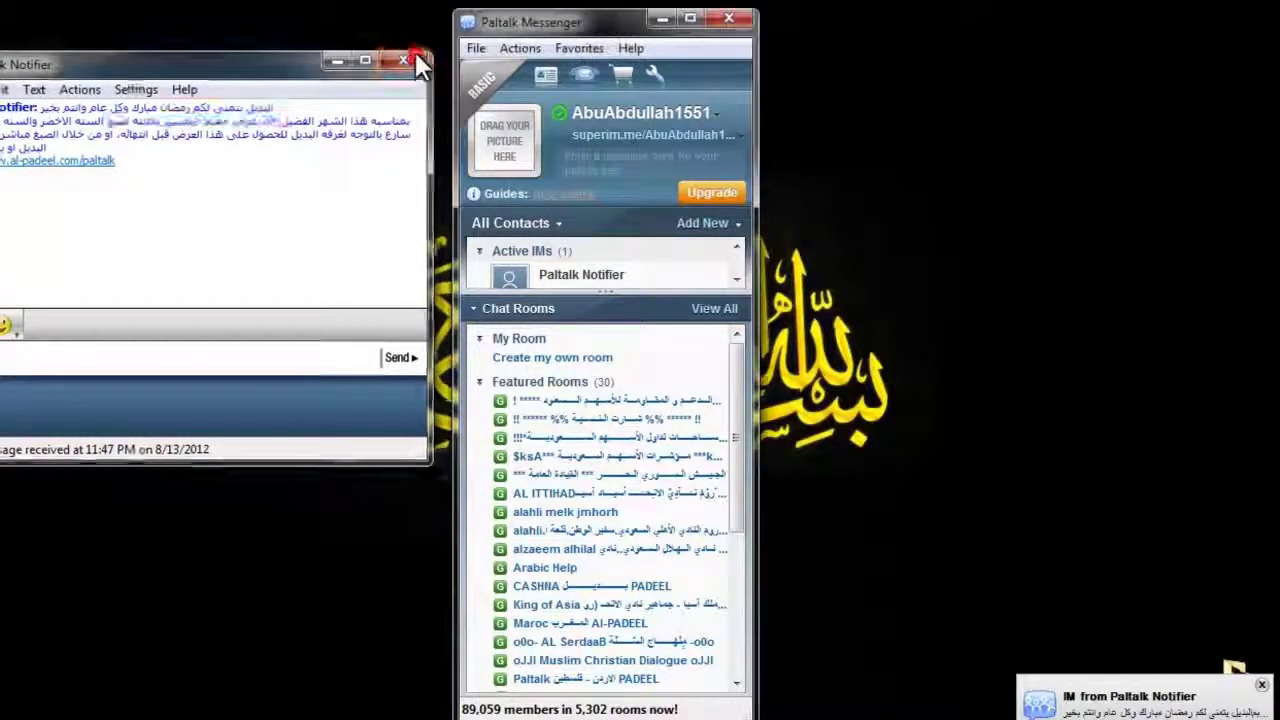
pyautogui.click(405, 58)
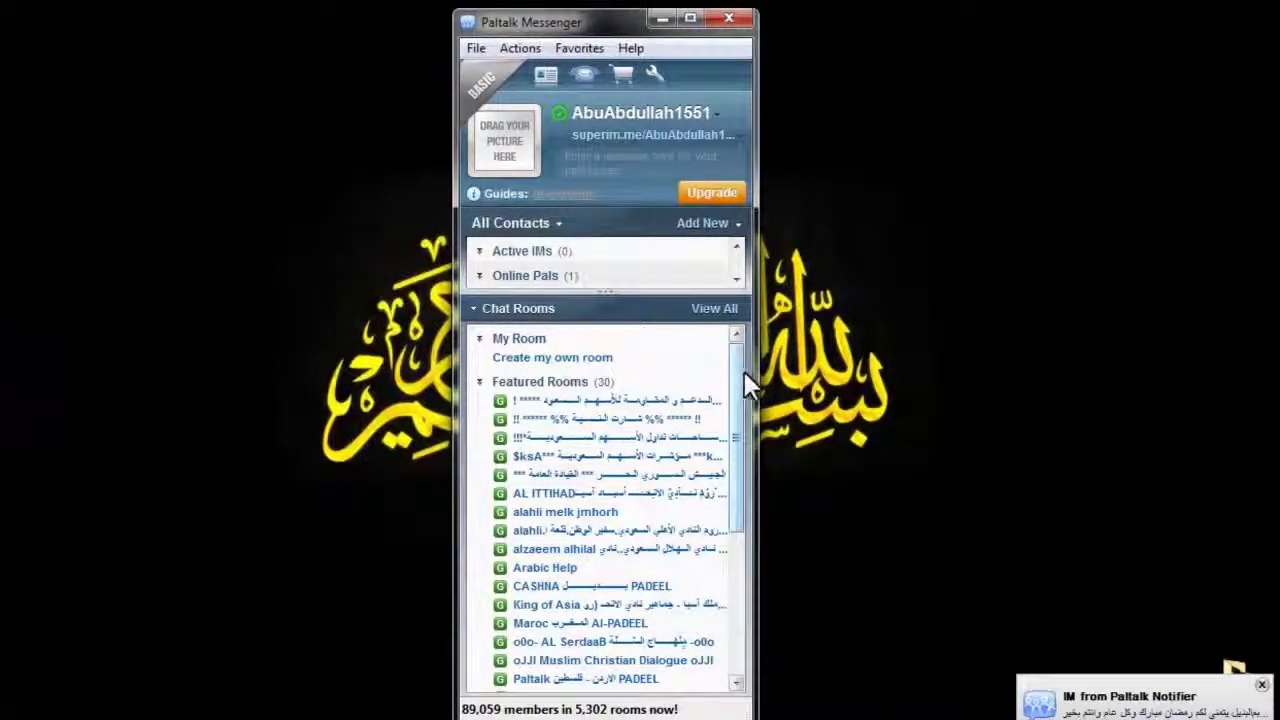
pyautogui.scroll(-5, 694, 414)
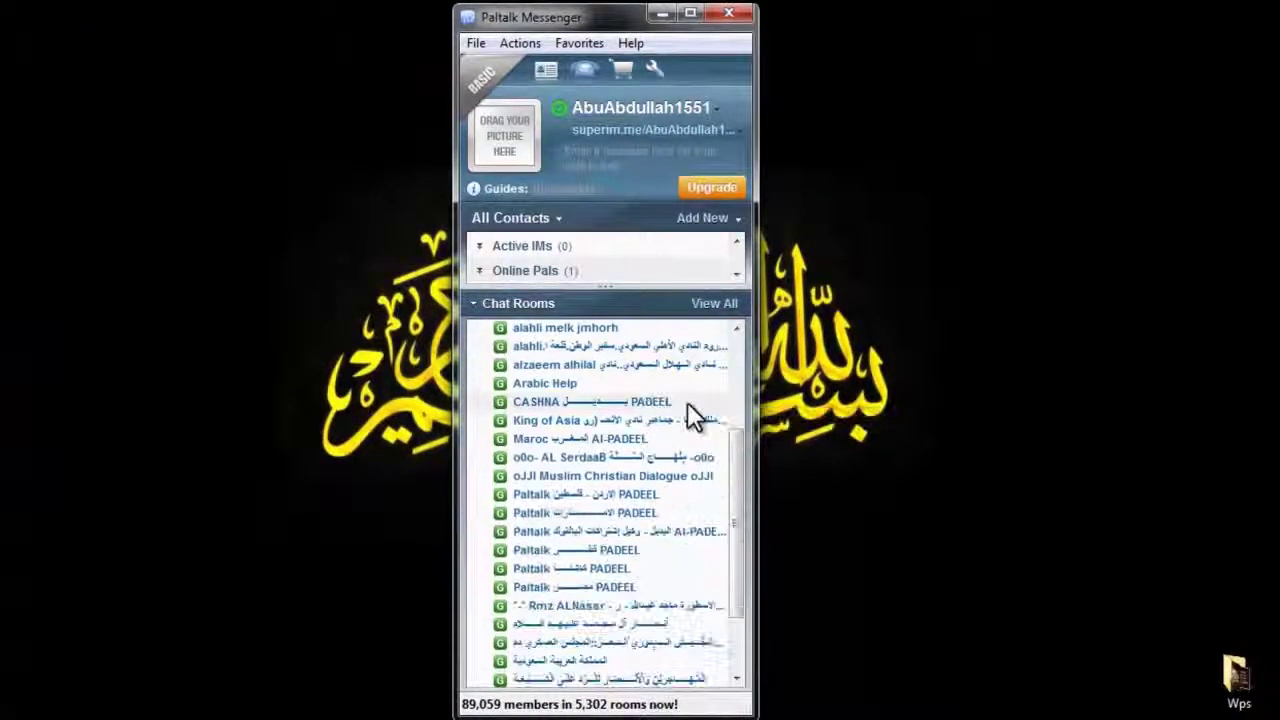
pyautogui.scroll(5, 722, 497)
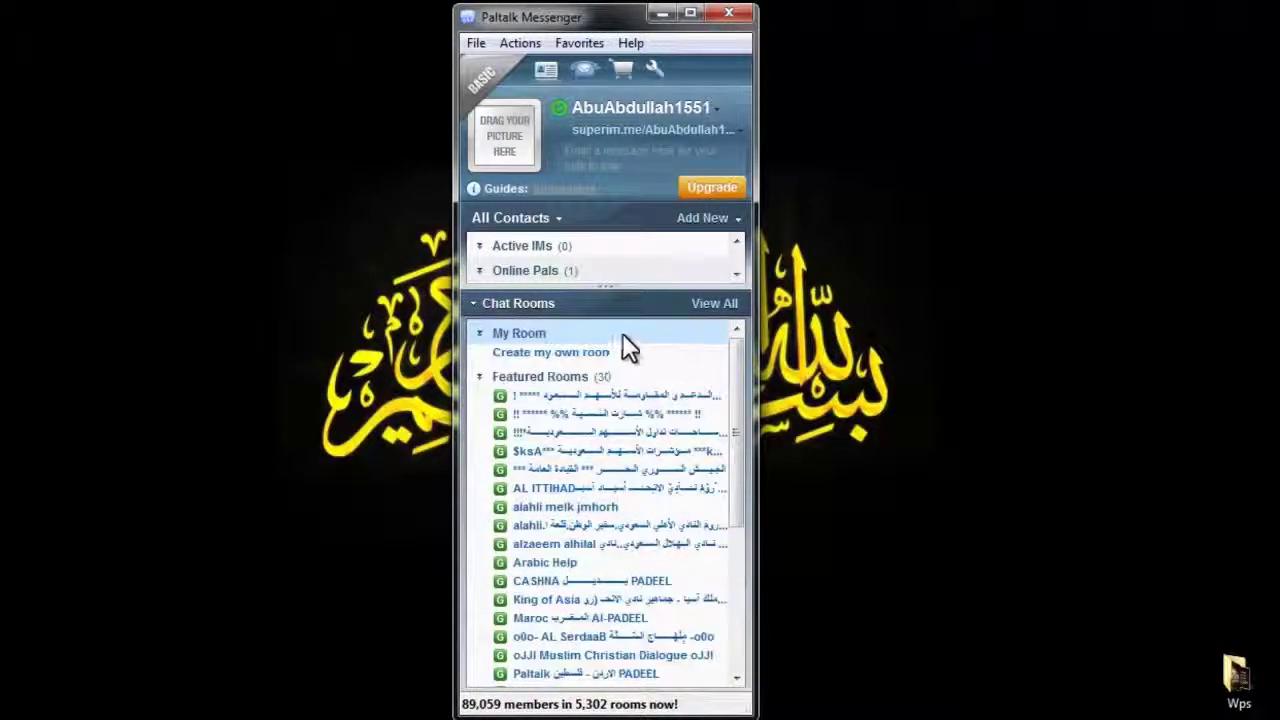
pyautogui.click(481, 272)
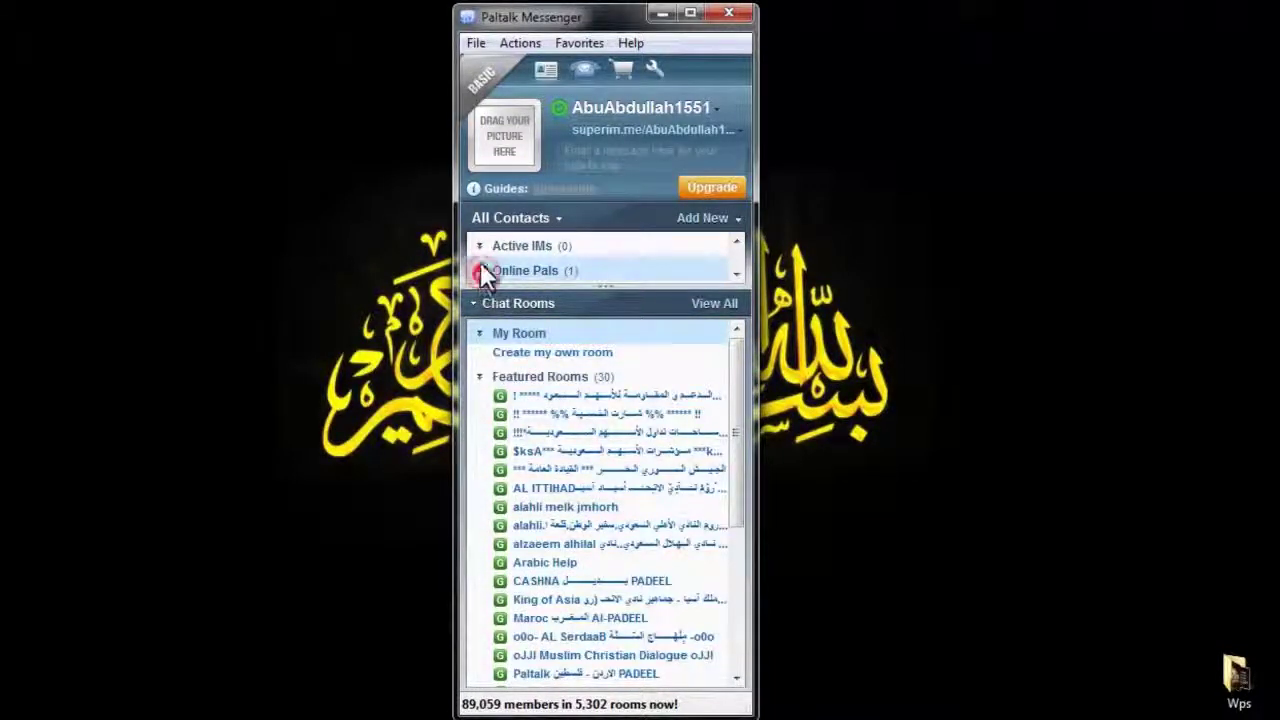
pyautogui.click(493, 217)
# Set the display picture to the 430425 globe image from the Desktop's Wps folder
pyautogui.click(525, 160)
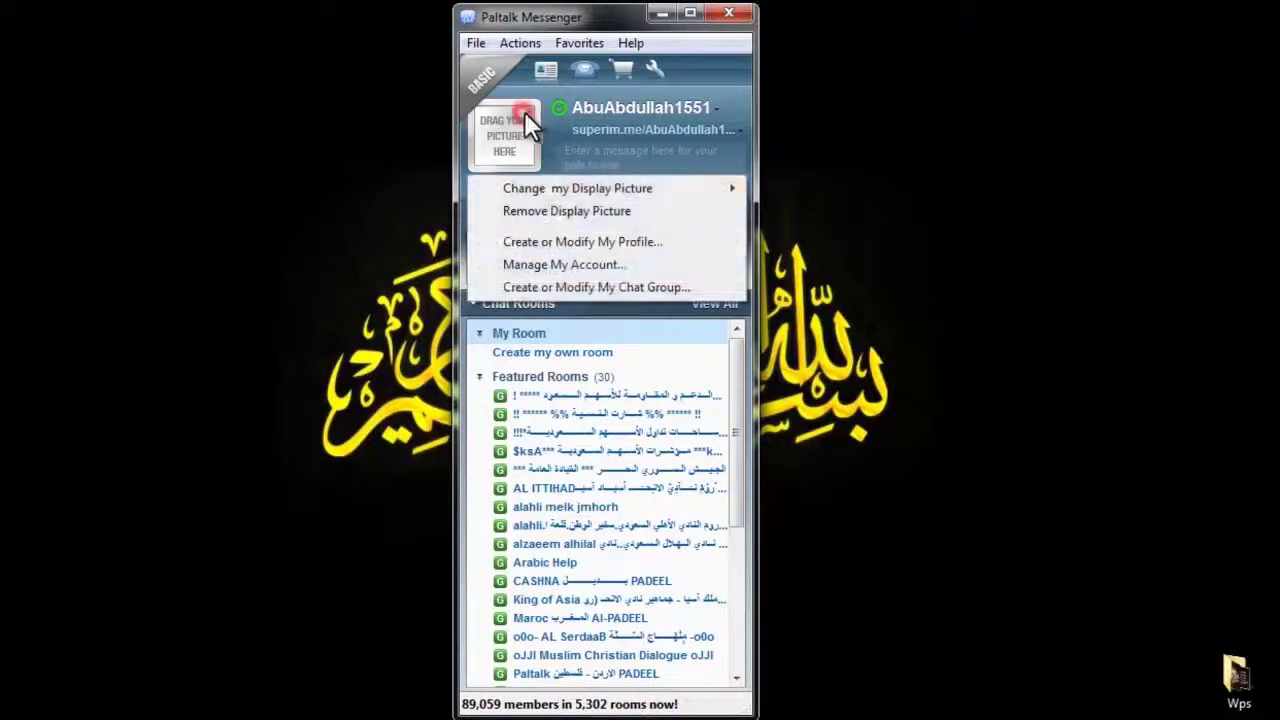
pyautogui.moveTo(530, 188)
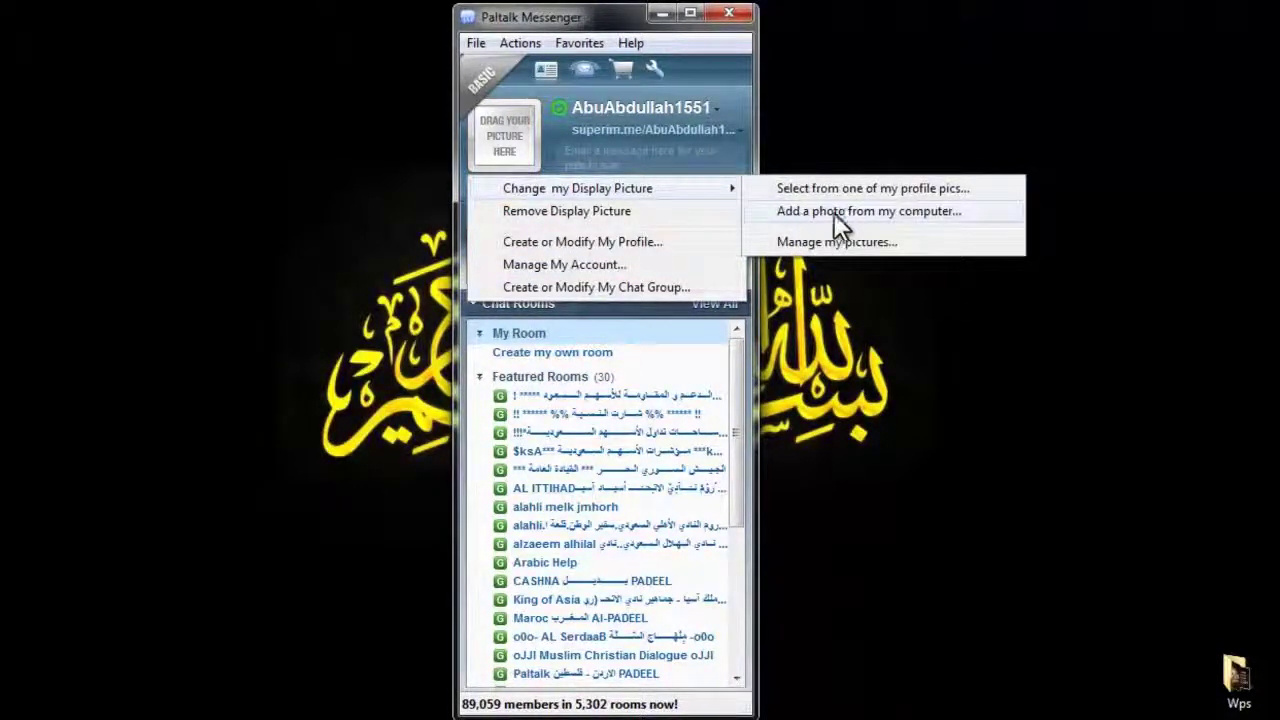
pyautogui.click(577, 189)
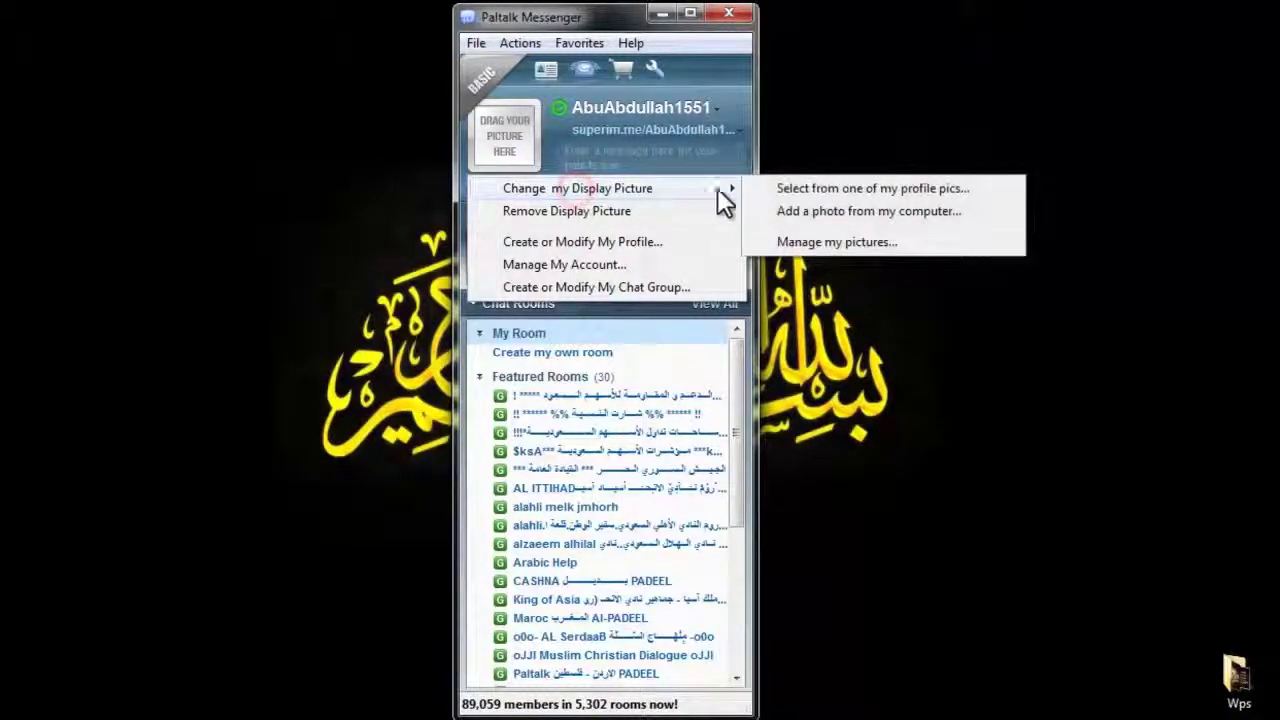
pyautogui.click(802, 213)
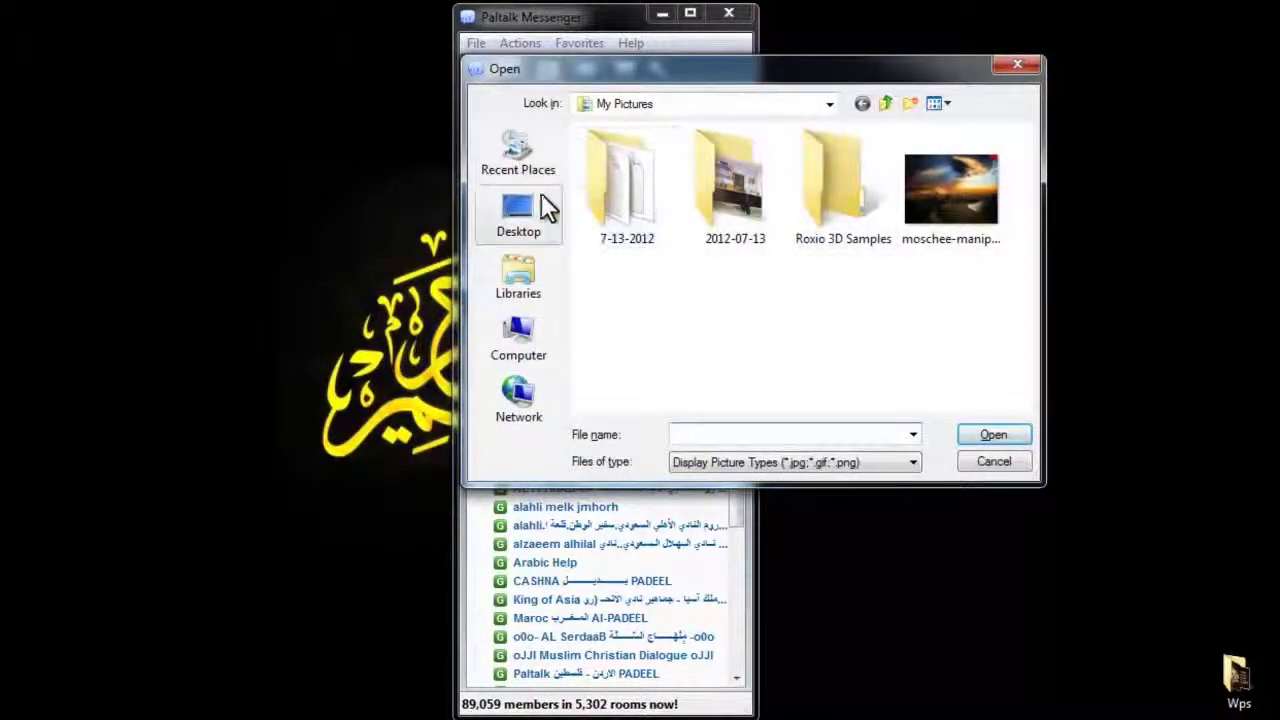
pyautogui.click(545, 207)
pyautogui.doubleClick(703, 320)
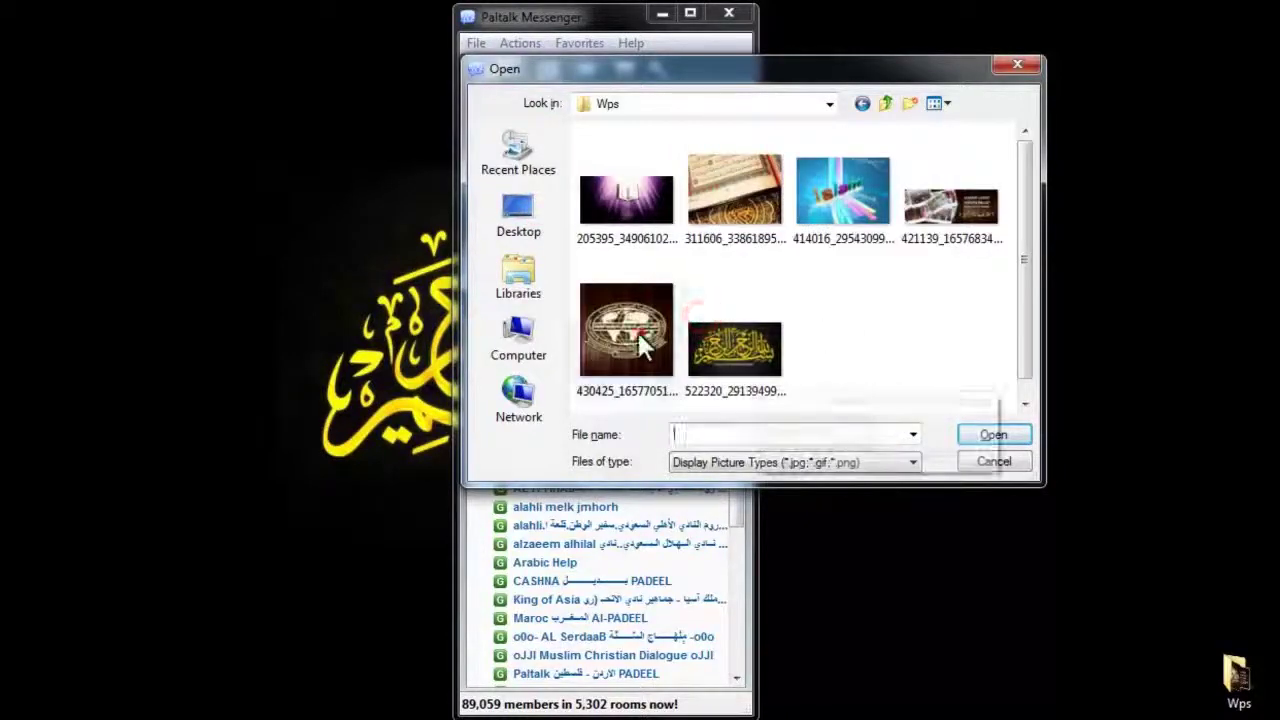
pyautogui.doubleClick(637, 330)
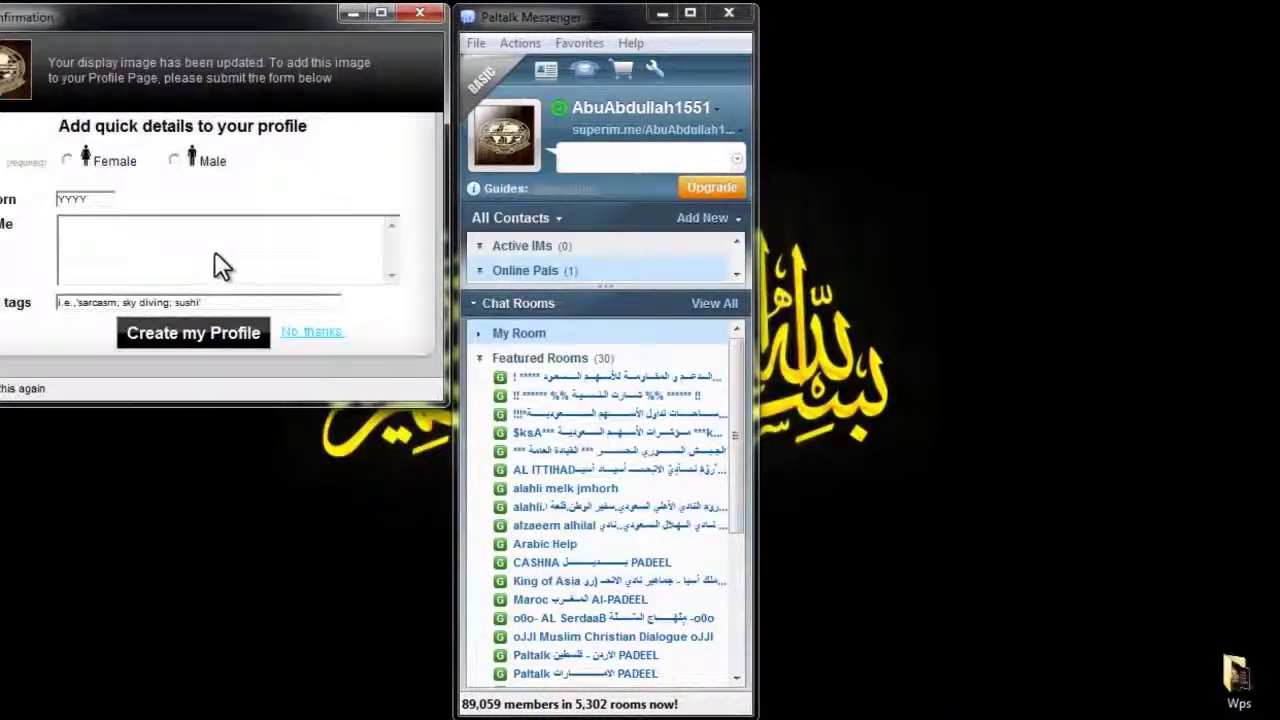
# Enter Male and year born 1992 in the quick profile, then dismiss it with No thanks
pyautogui.click(175, 161)
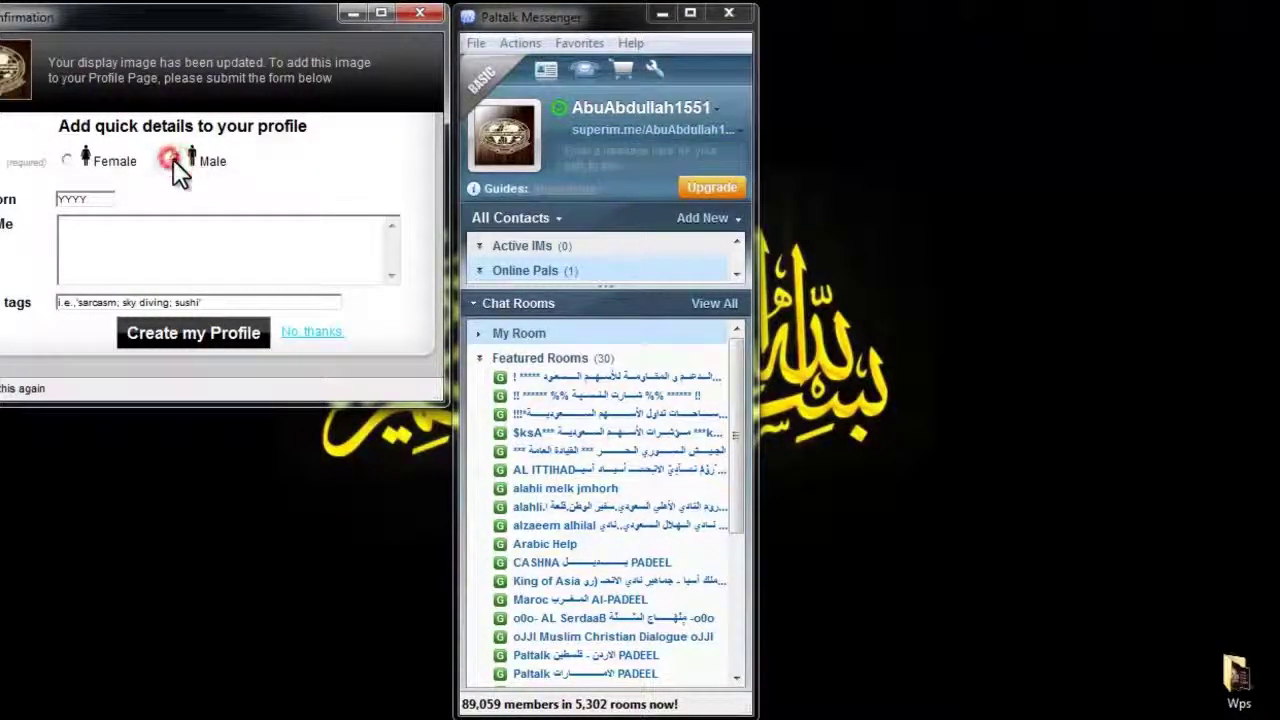
pyautogui.click(87, 200)
pyautogui.write('1992')
pyautogui.click(146, 230)
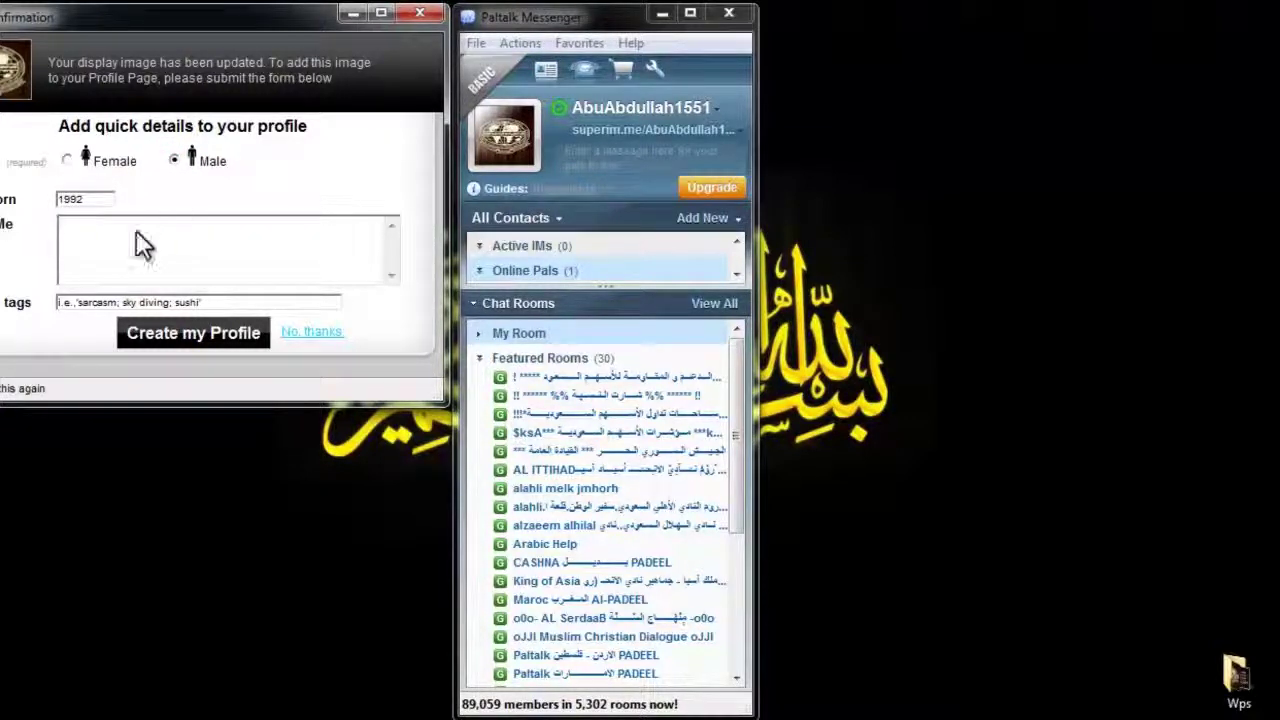
pyautogui.click(106, 302)
pyautogui.click(120, 250)
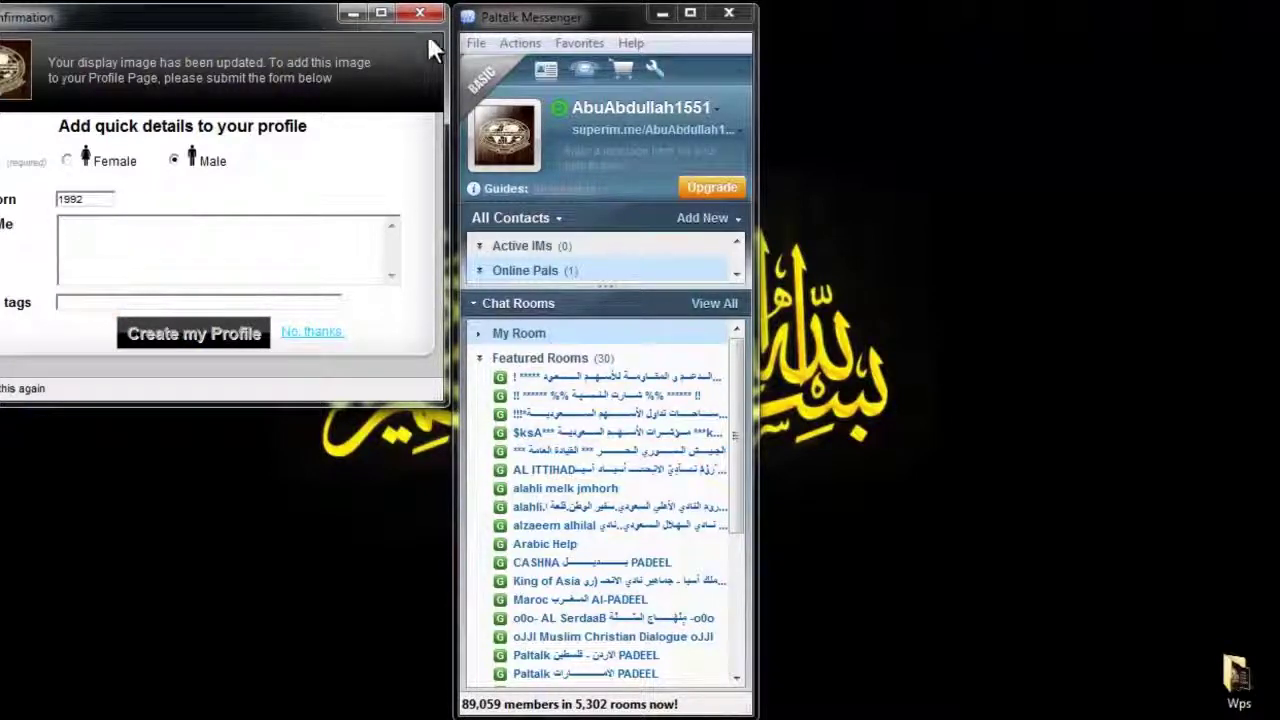
pyautogui.click(310, 332)
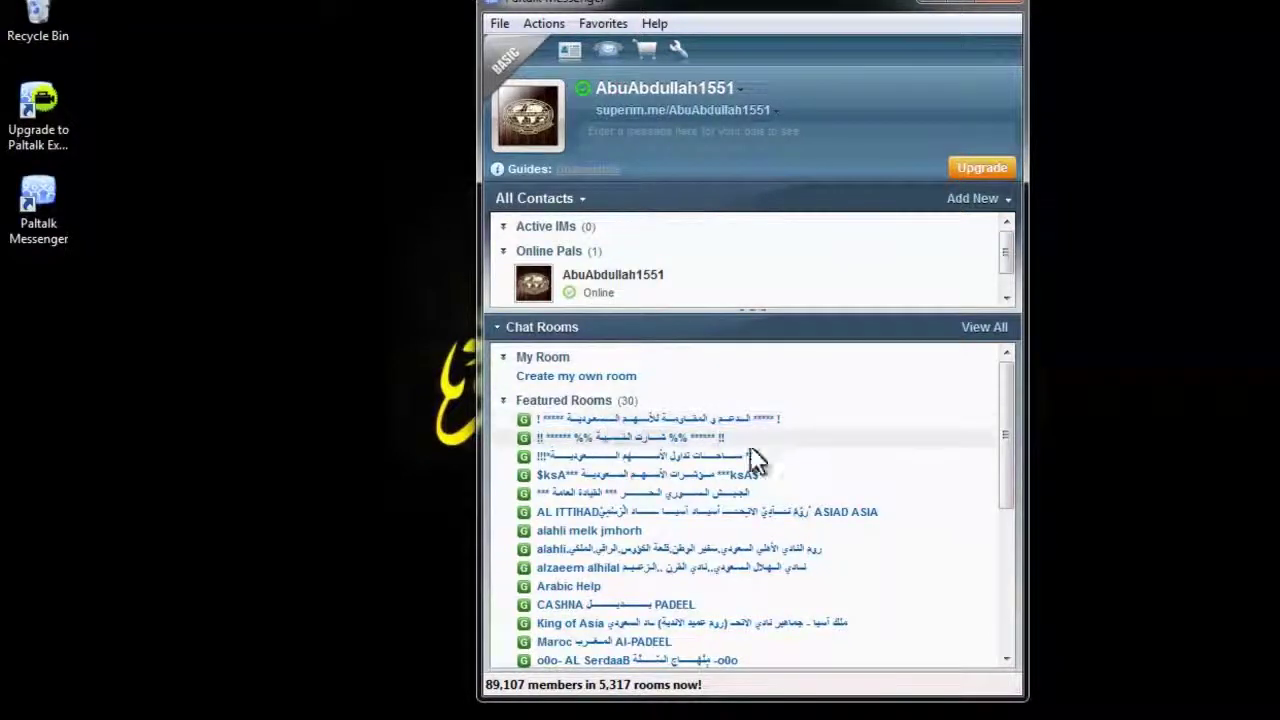
# Join a featured voice chat room from the Chat Rooms list
pyautogui.moveTo(1008, 423); pyautogui.dragTo(1028, 473)
pyautogui.scroll(-1, 680, 530)
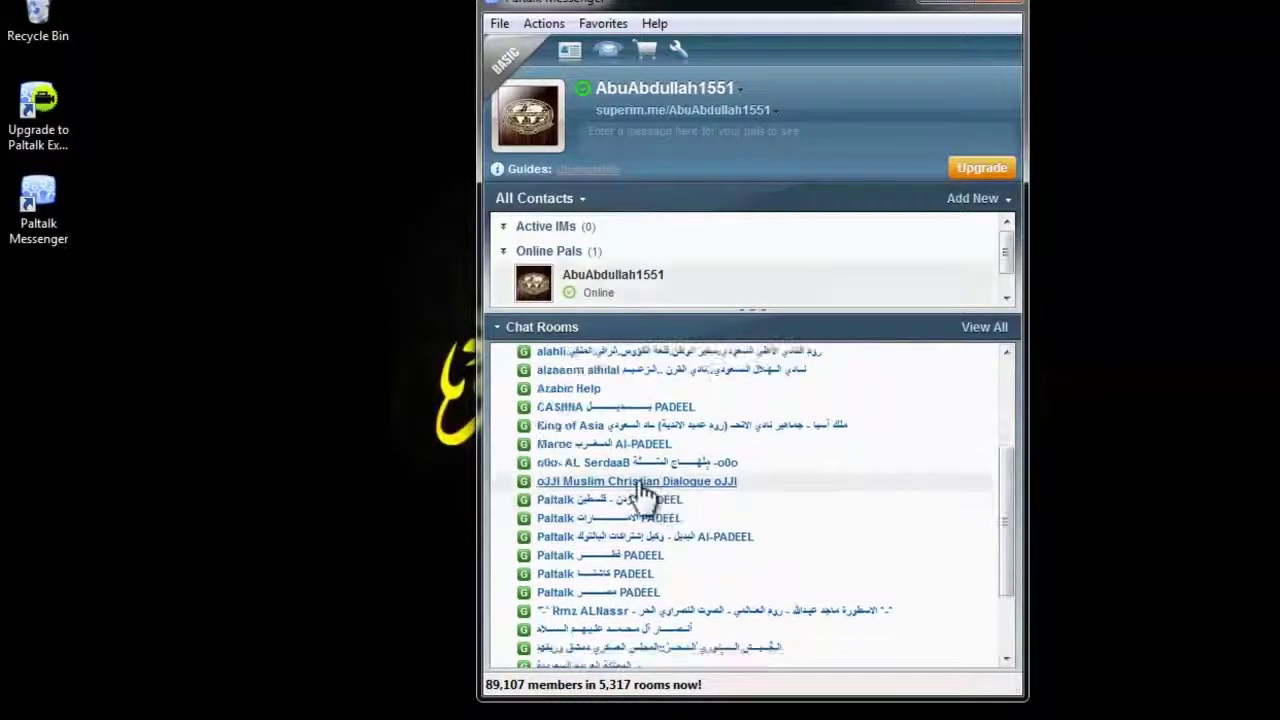
pyautogui.rightClick(641, 482)
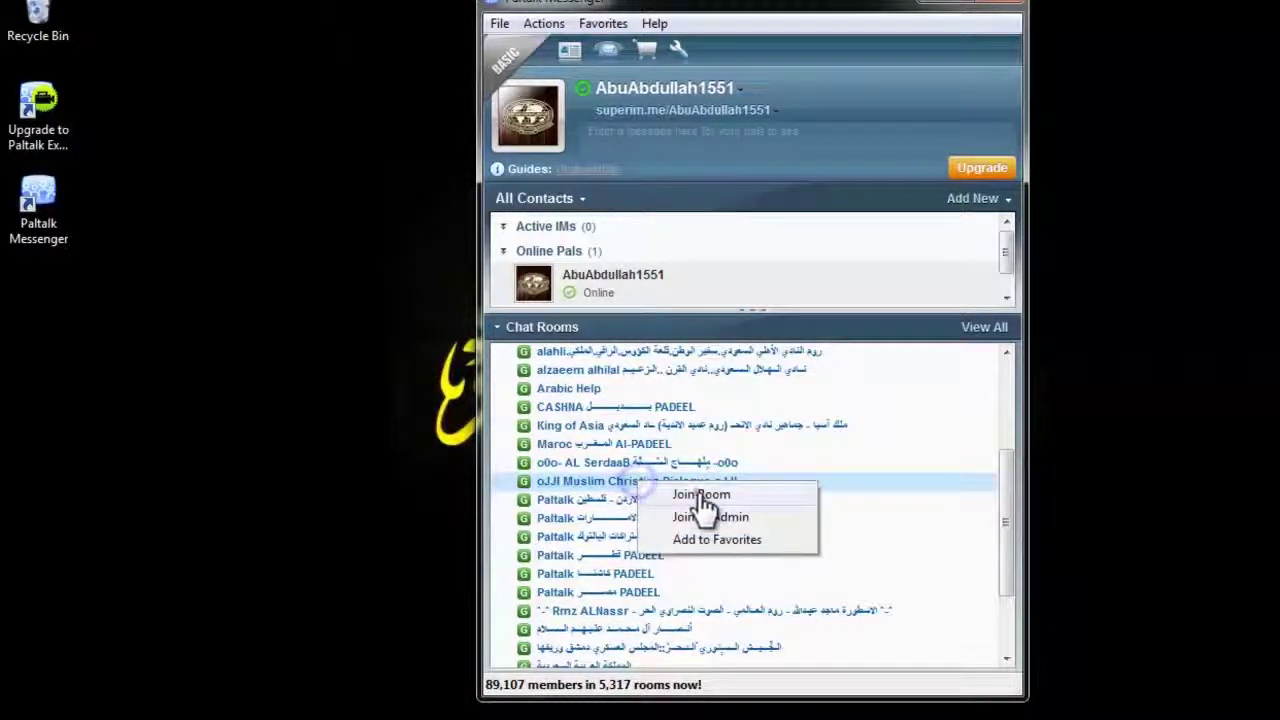
pyautogui.click(687, 492)
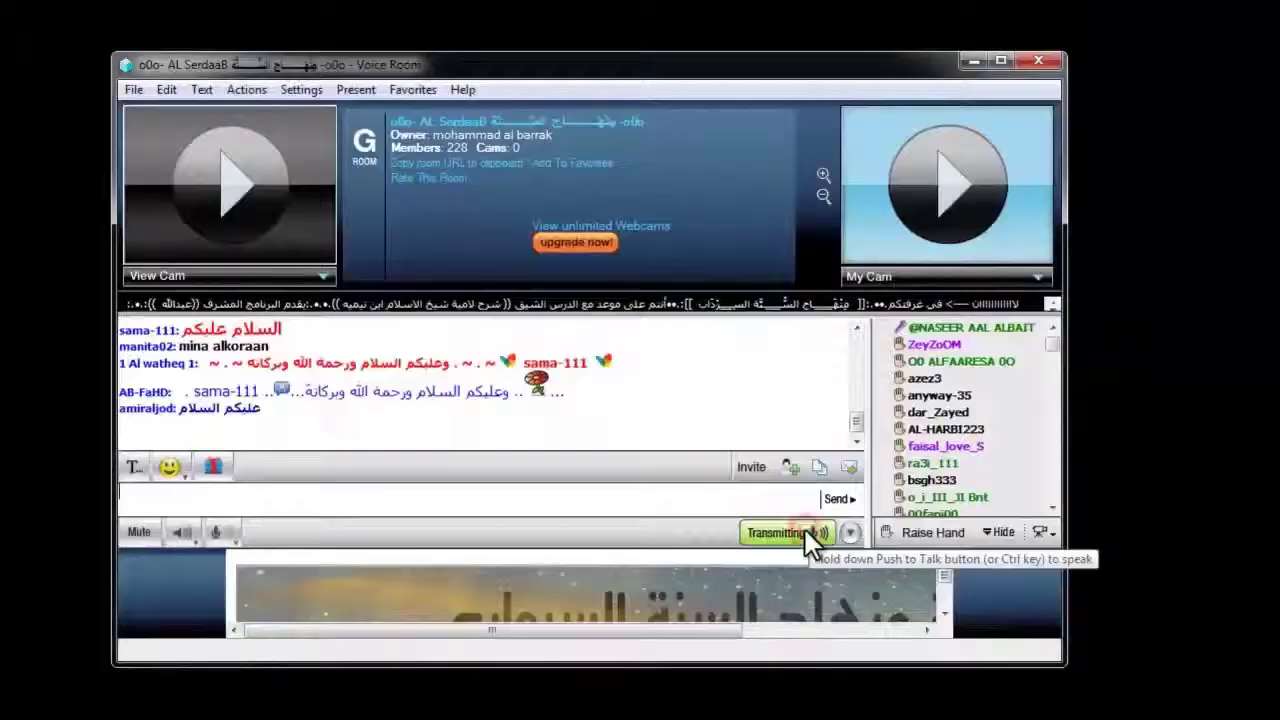
# Toggle Push to Talk and switch the talking mode to keep the microphone locked on
pyautogui.click(805, 529)
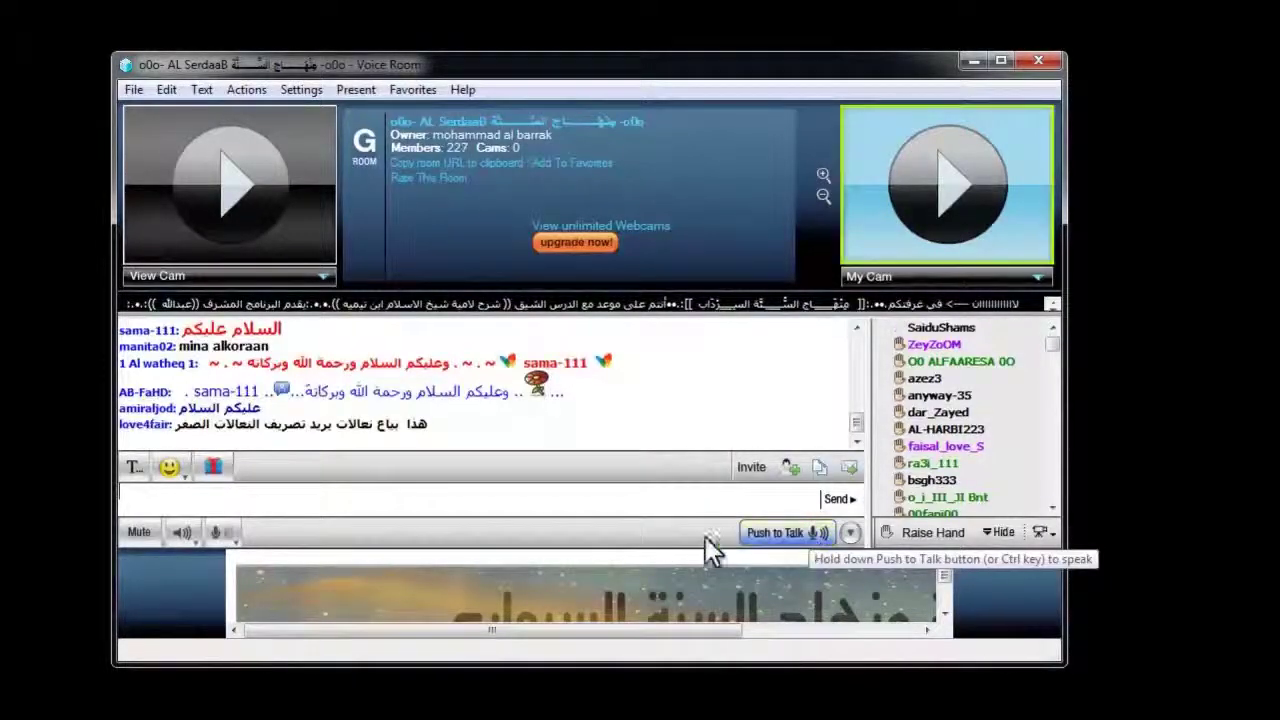
pyautogui.click(775, 533)
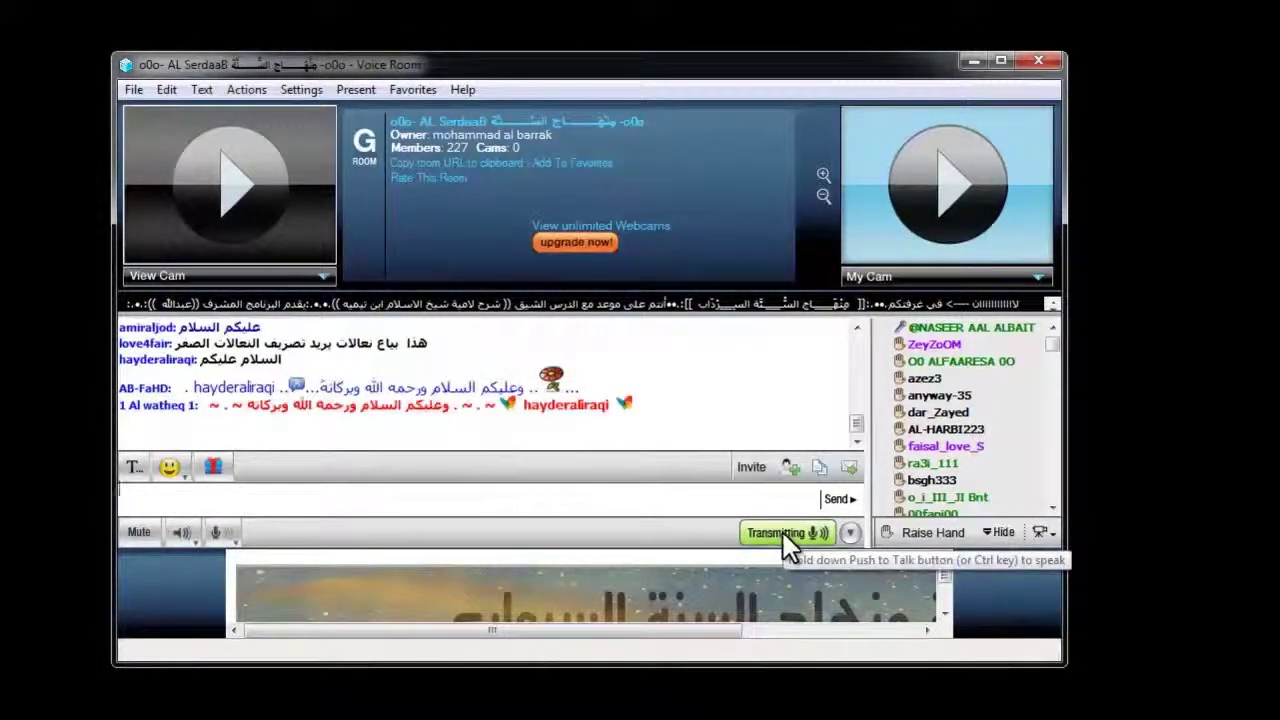
pyautogui.click(782, 532)
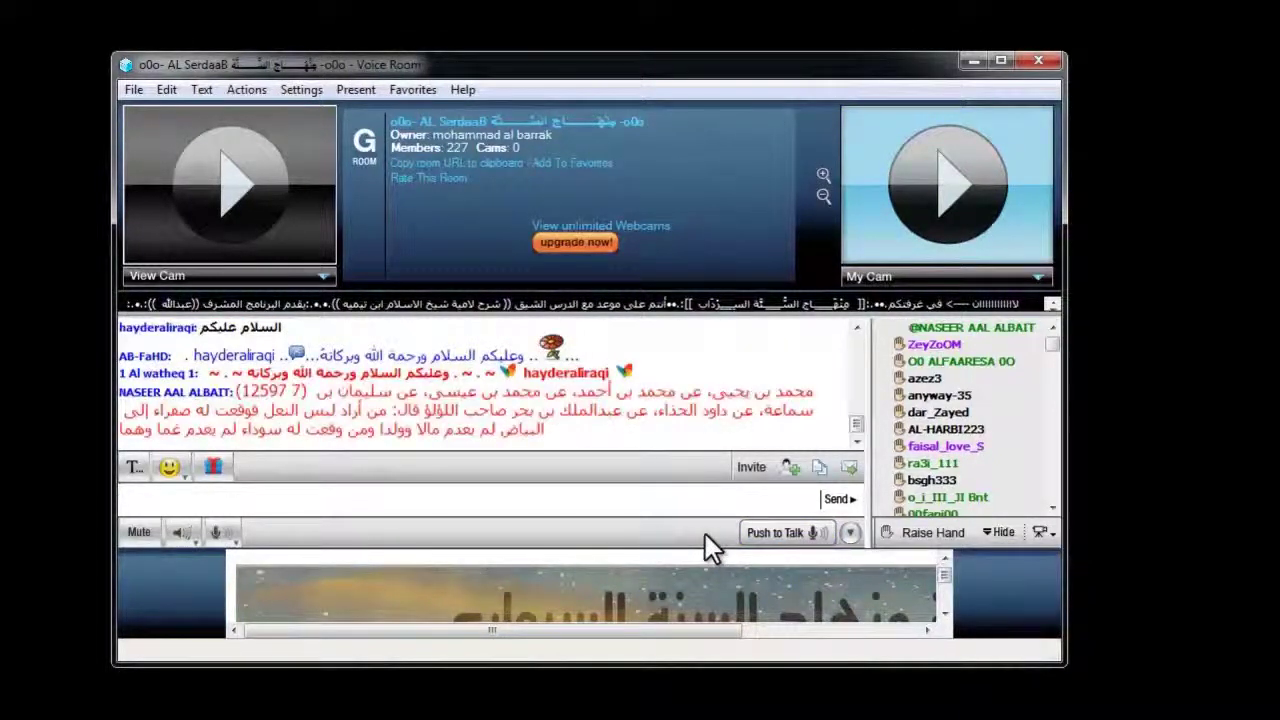
pyautogui.click(851, 532)
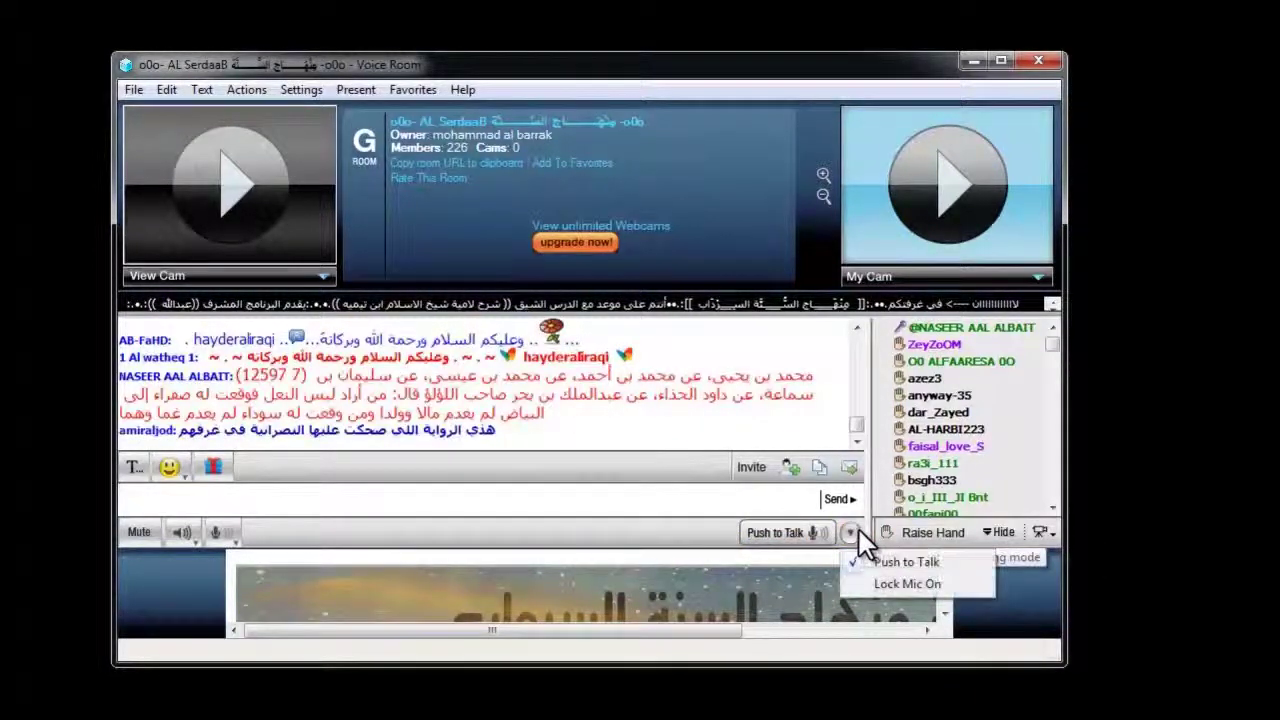
pyautogui.click(886, 584)
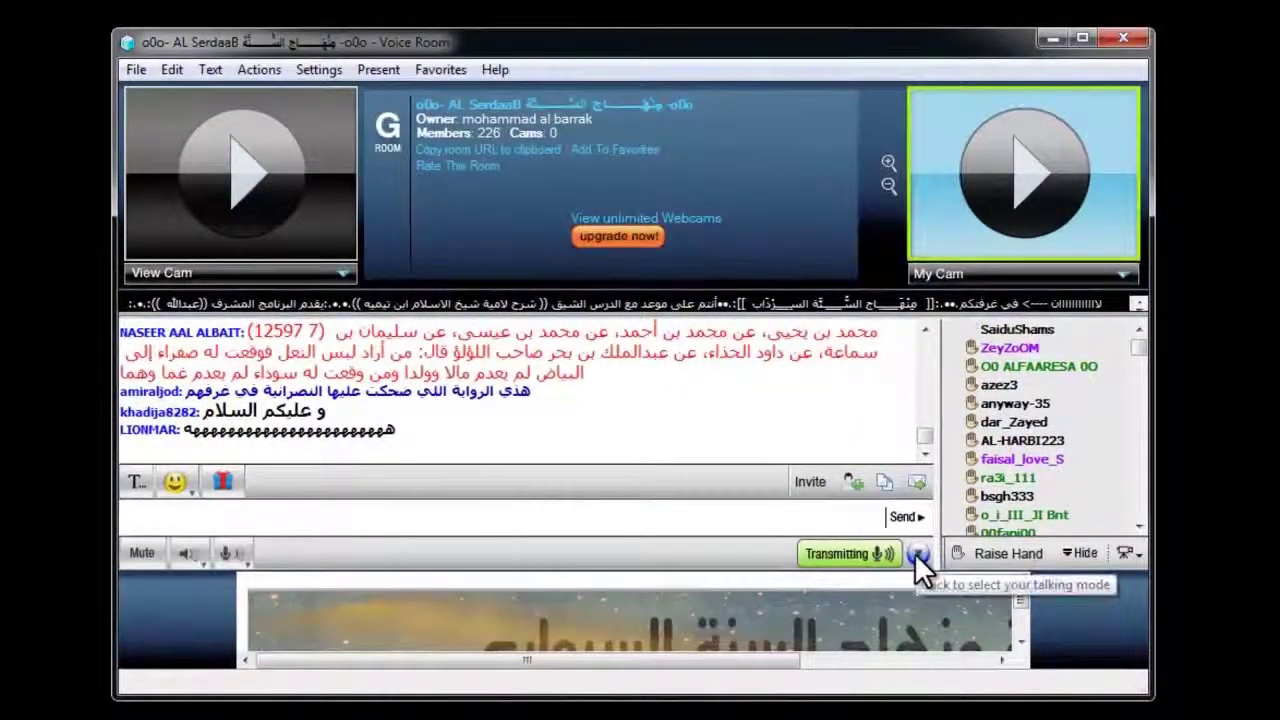
pyautogui.click(917, 553)
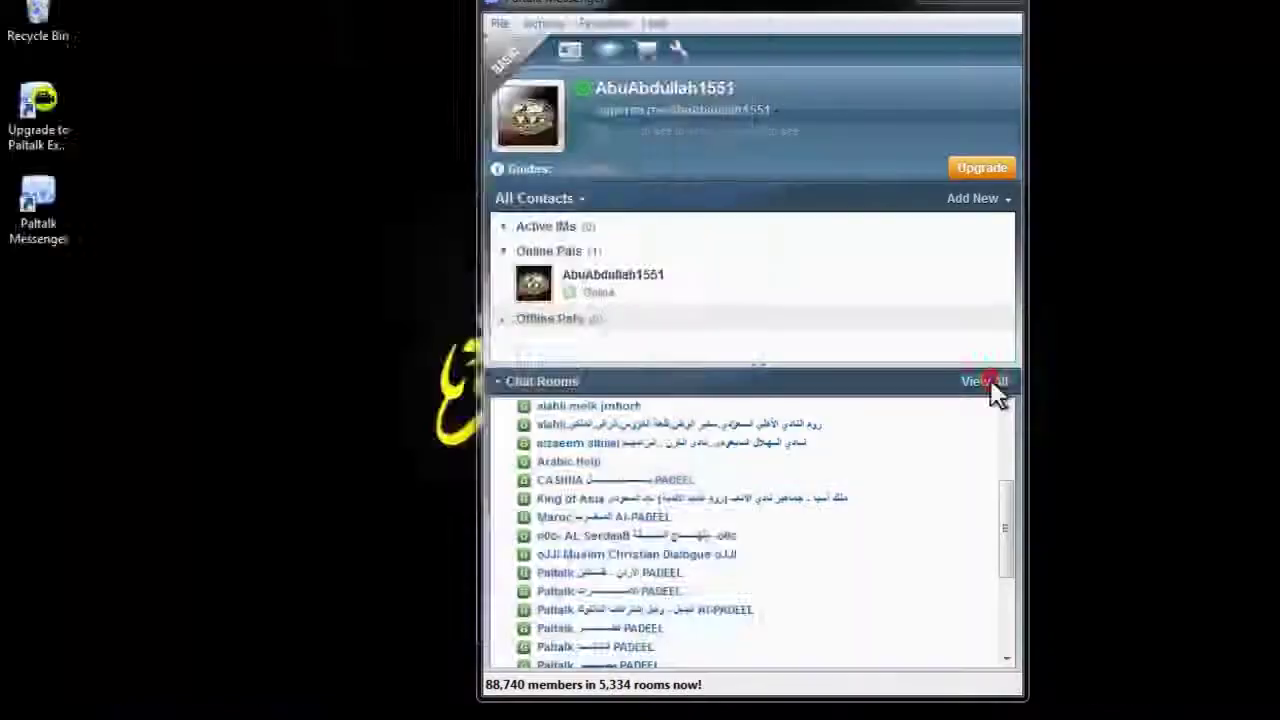
# Open the full Rooms List and show the Religion & Spirituality category
pyautogui.click(994, 391)
pyautogui.moveTo(251, 12); pyautogui.dragTo(523, 196)
pyautogui.click(392, 506)
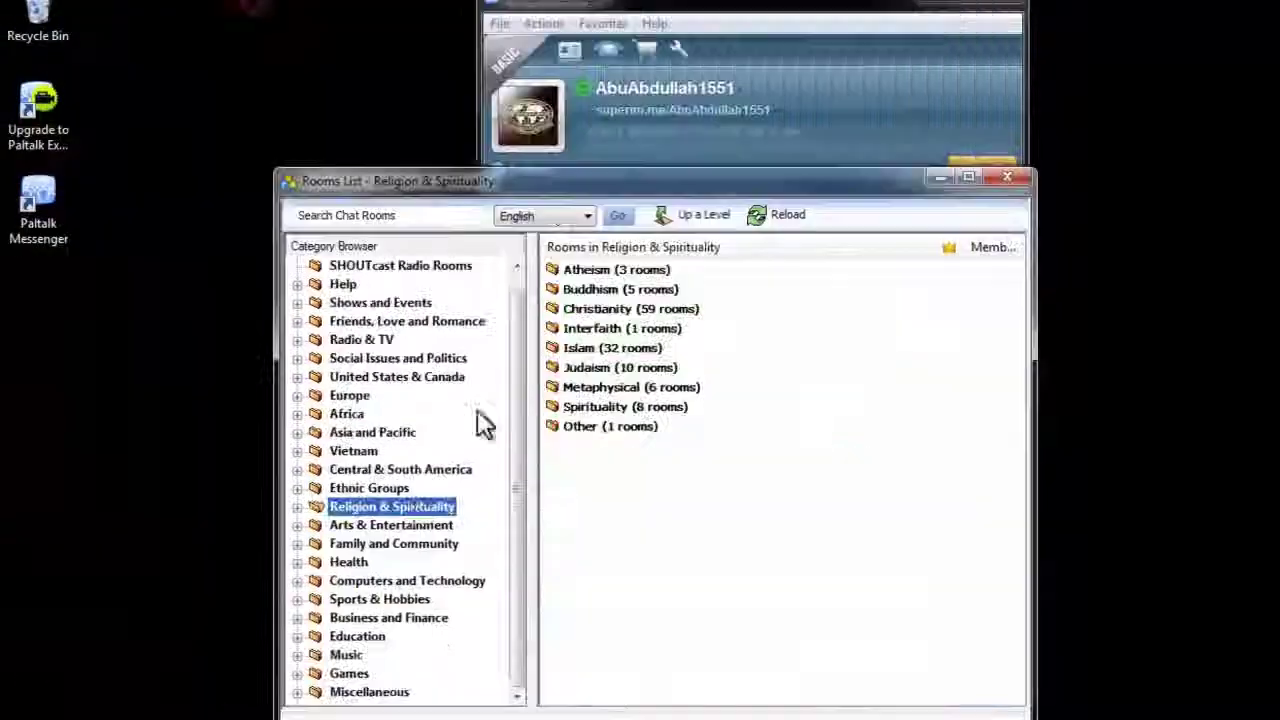
# List the Islam (32) rooms and join Ilii The Voice of Ummah iiil
pyautogui.click(412, 504)
pyautogui.click(573, 348)
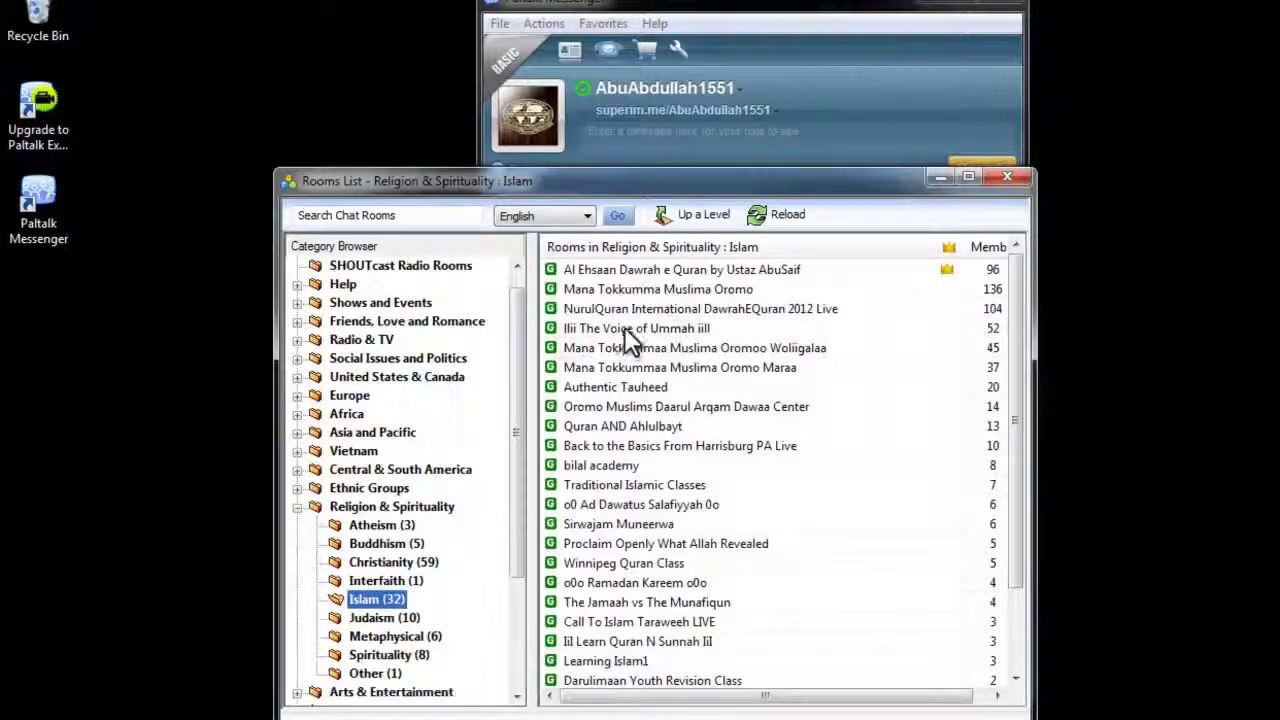
pyautogui.rightClick(625, 327)
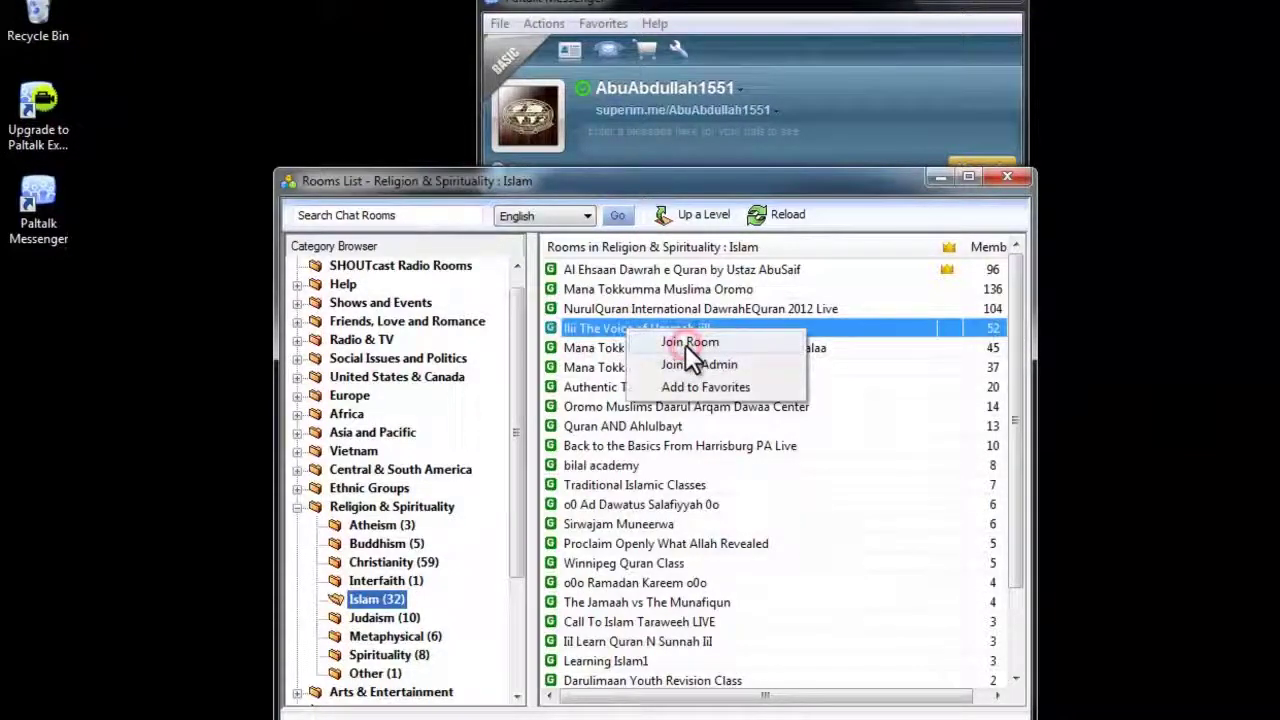
pyautogui.click(688, 342)
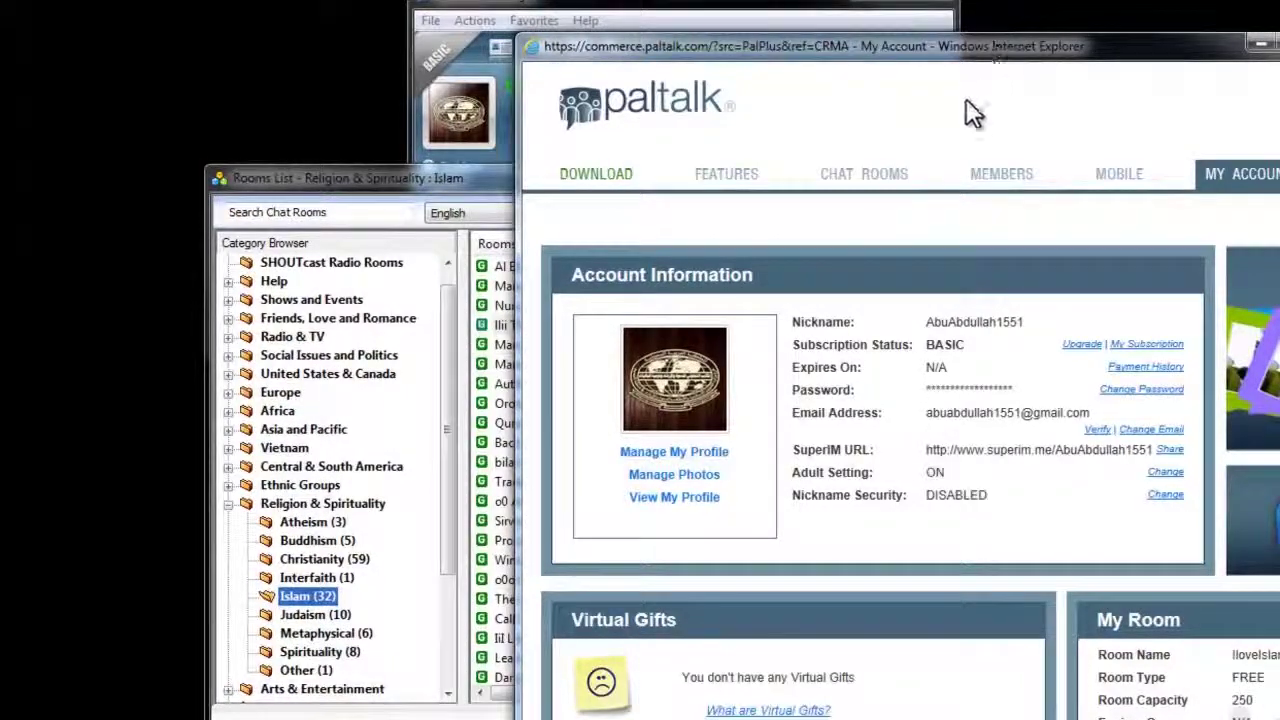
# Follow the Upgrade link on My Account to compare the Basic, Plus, Extreme and VIP plans
pyautogui.moveTo(864, 178)
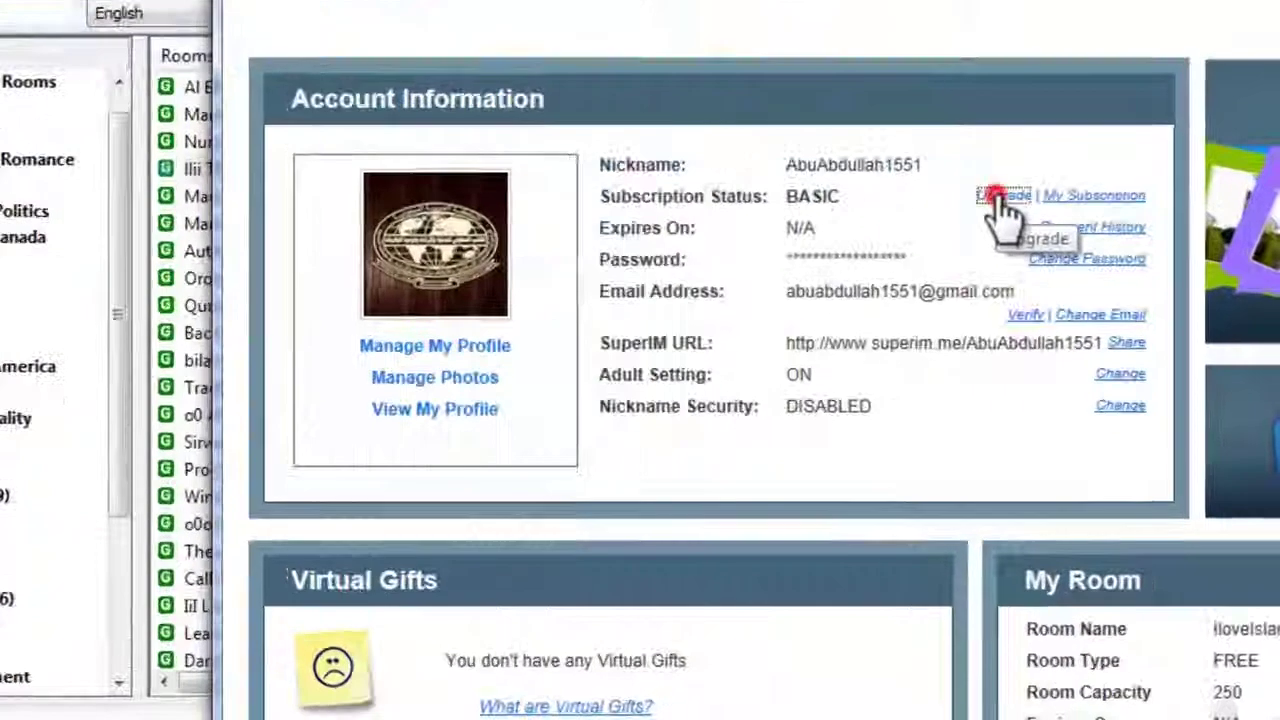
pyautogui.click(1082, 344)
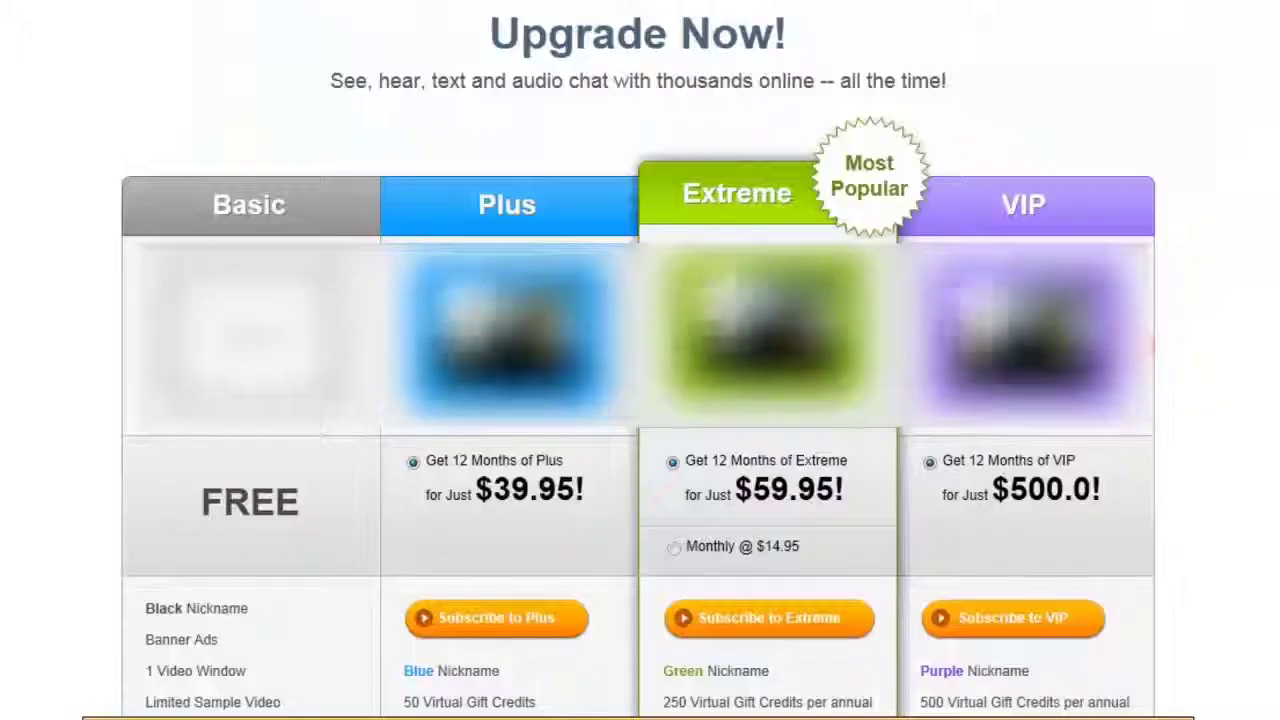
pyautogui.moveTo(301, 493); pyautogui.dragTo(231, 464)
pyautogui.click(251, 480)
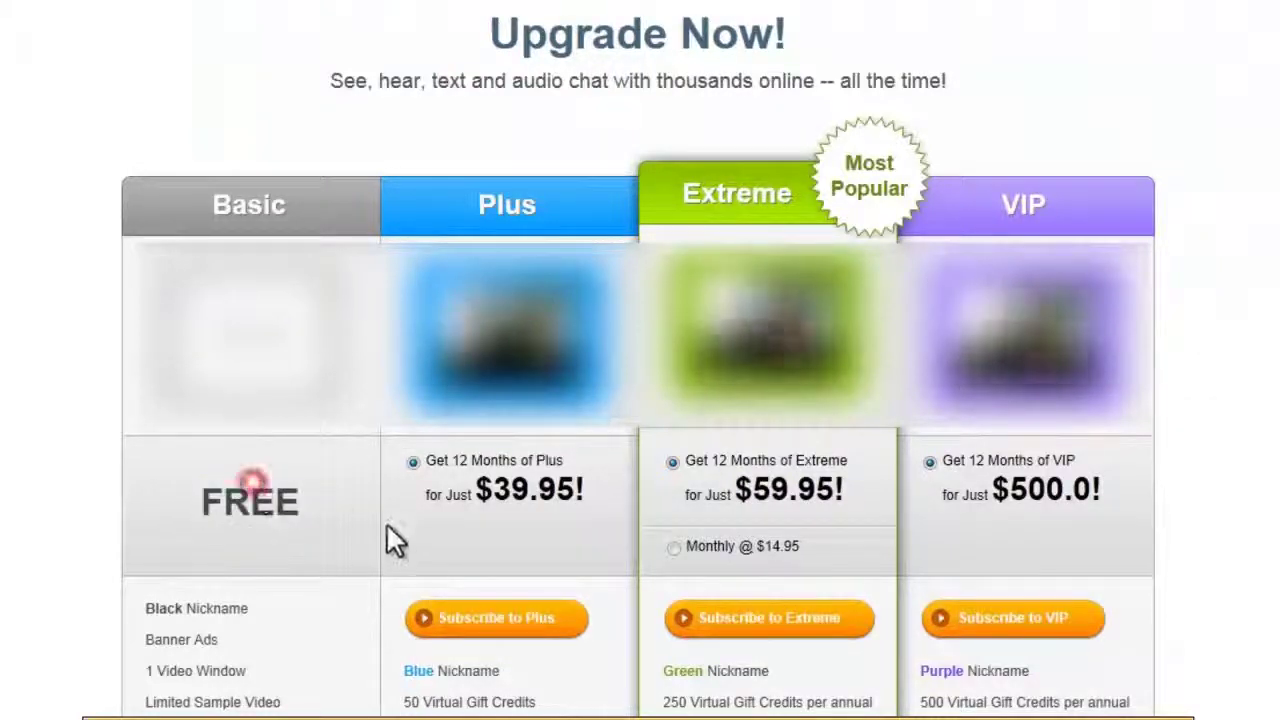